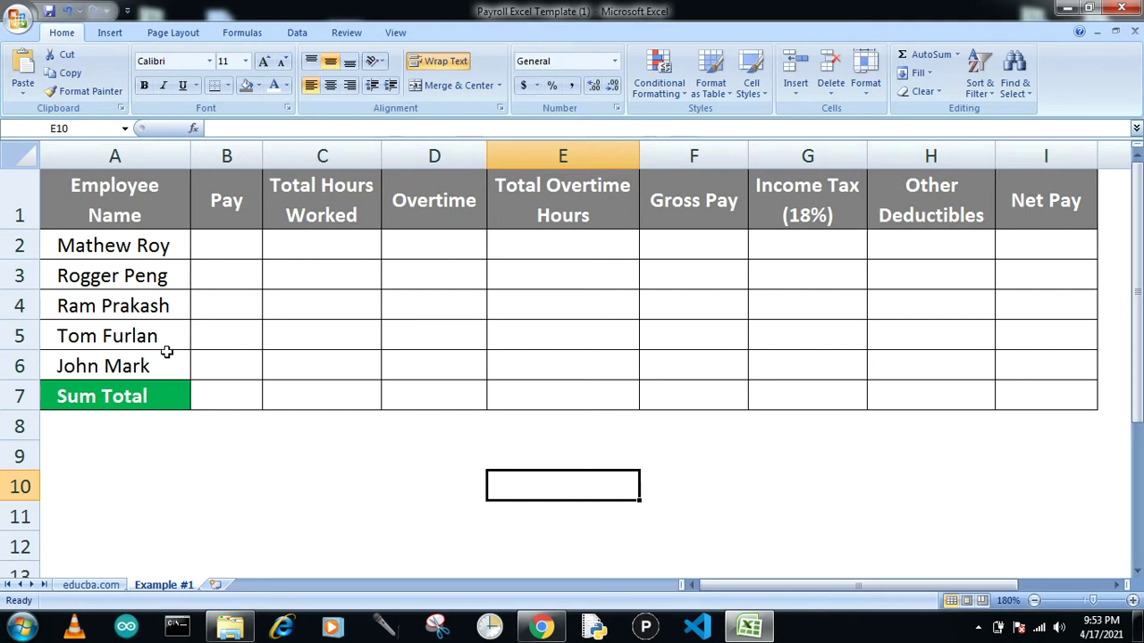
Enter the Pay values 250, 300, 625, 500 and 875 in B2:B6
click(223, 249)
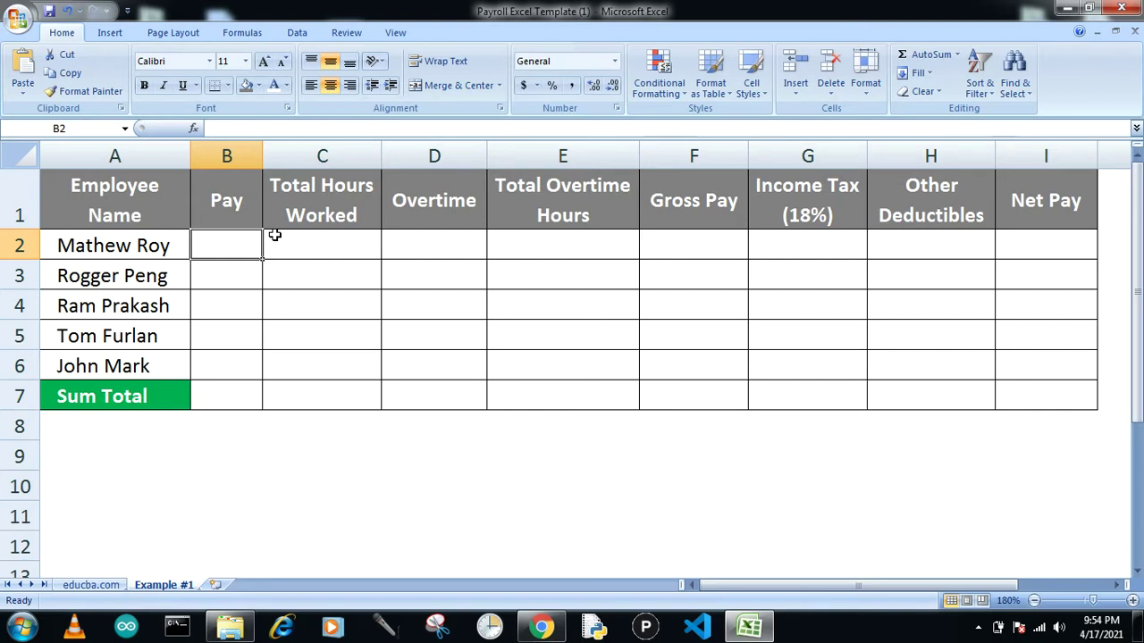
text(250)
key(Return)
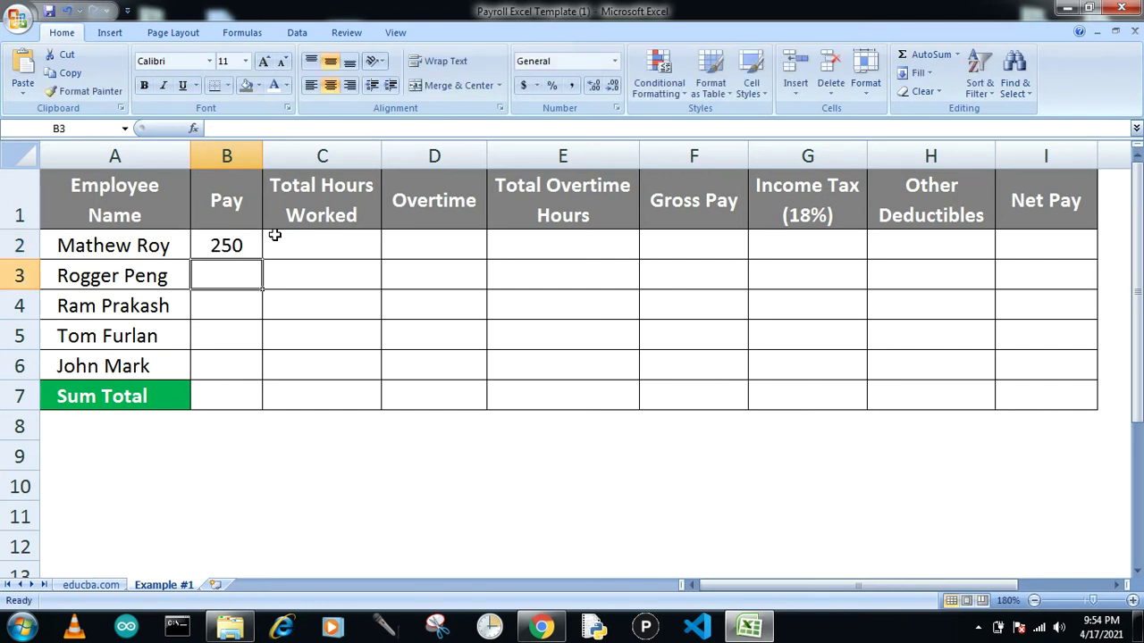
text(300)
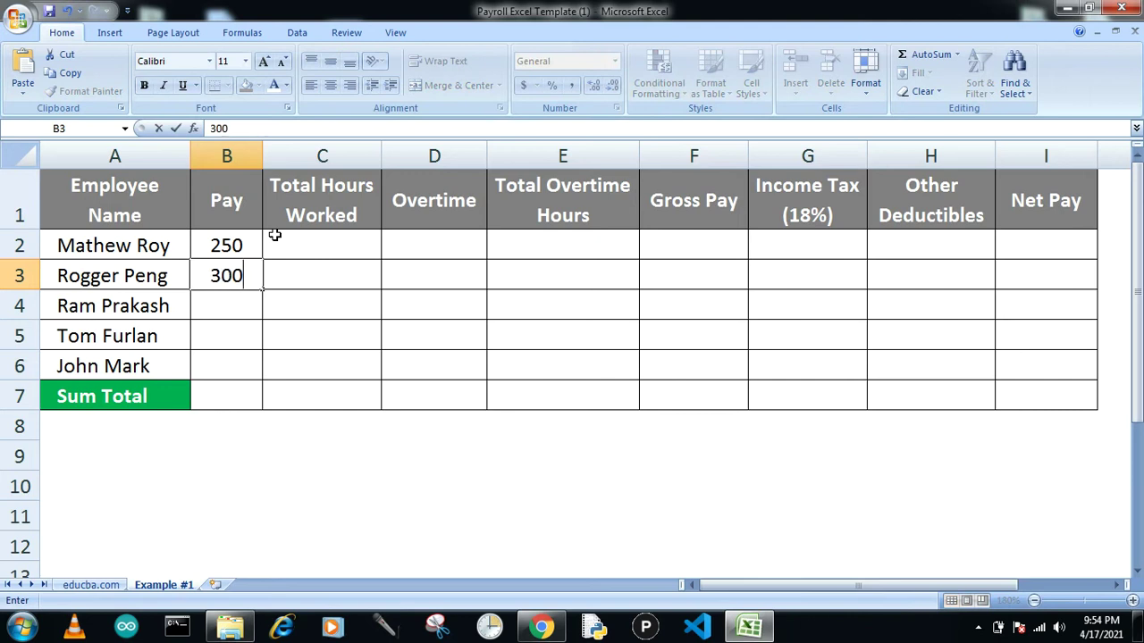
key(Return)
text(625)
key(Return)
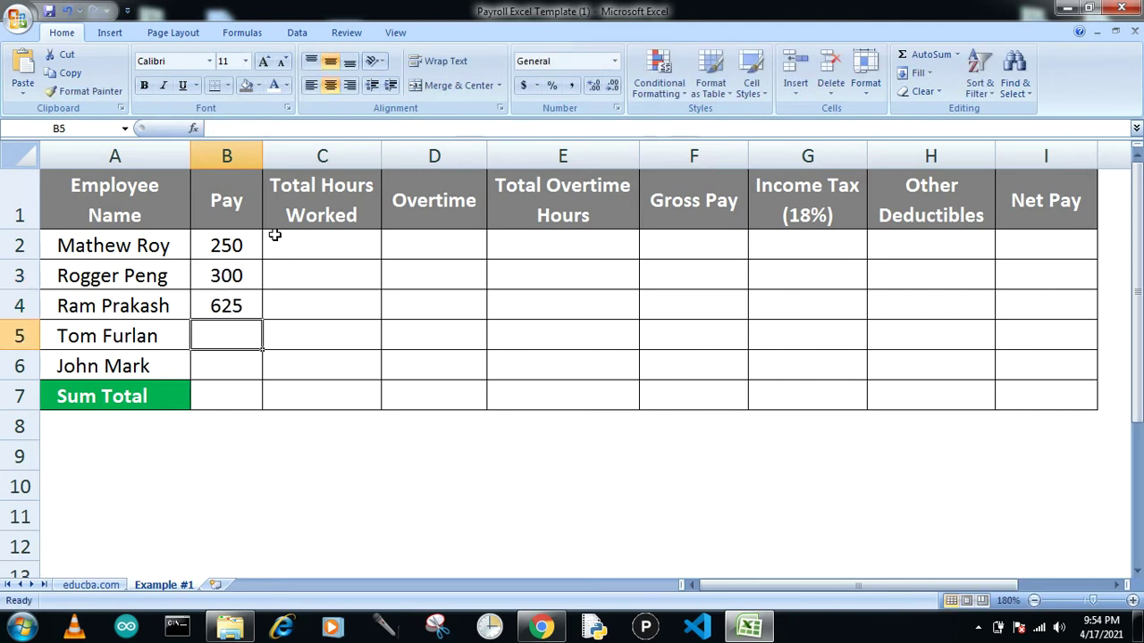
text(500)
key(Return)
text(87)
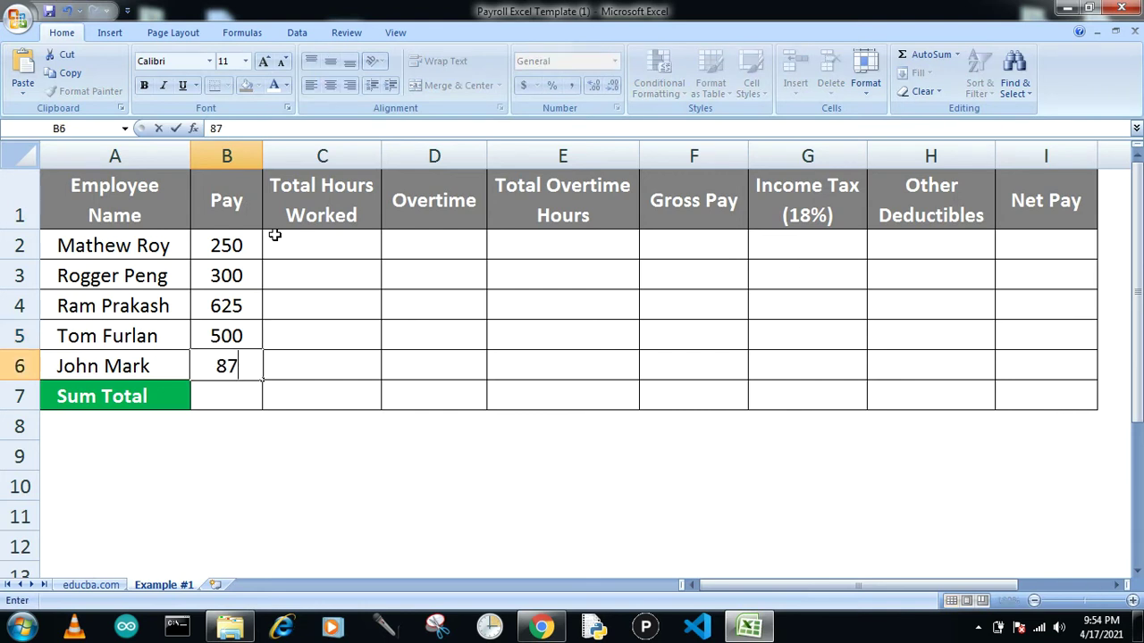
text(5)
key(Return)
key(Up)
key(Up)
key(Up)
key(Up)
key(Up)
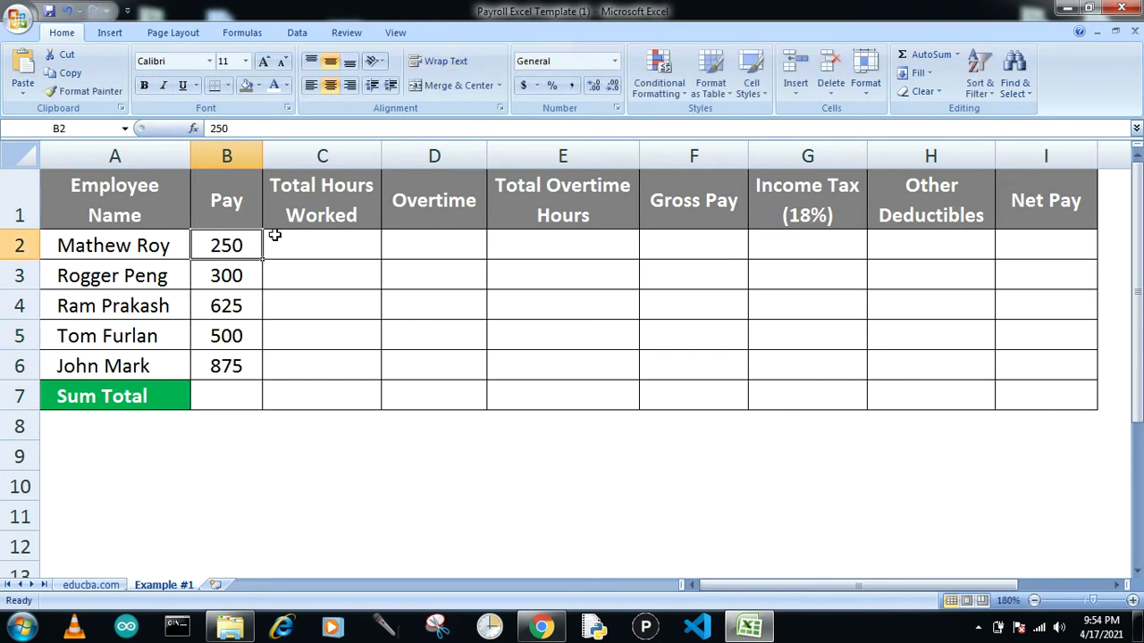
Enter Total Hours Worked 160, 155, 162, 140 and 148 in C2:C6
click(274, 235)
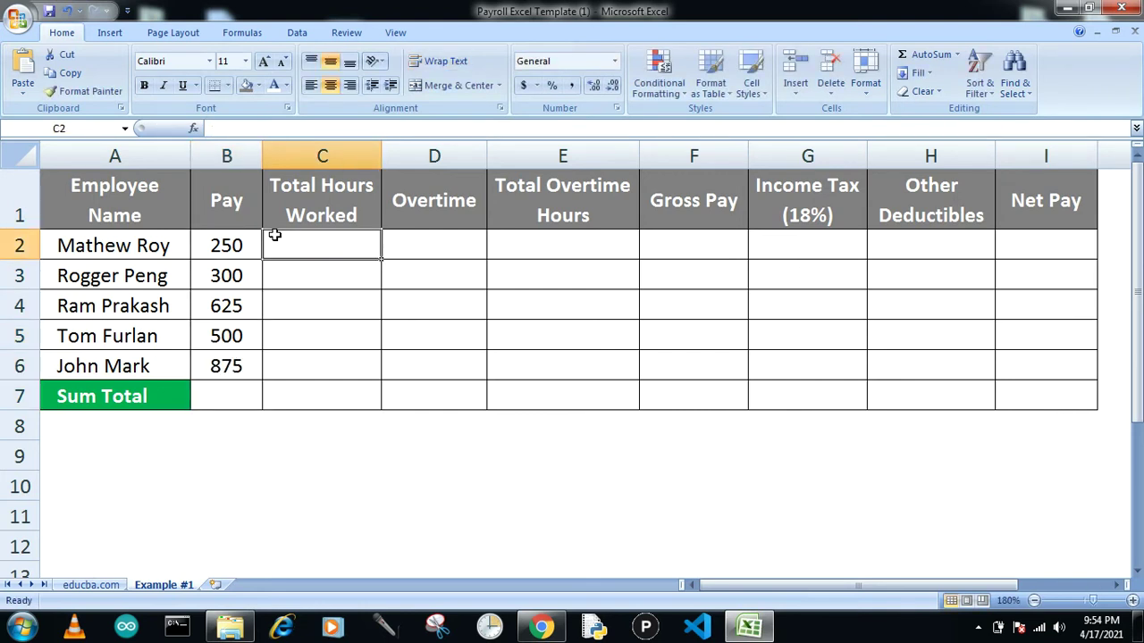
text(160)
key(Return)
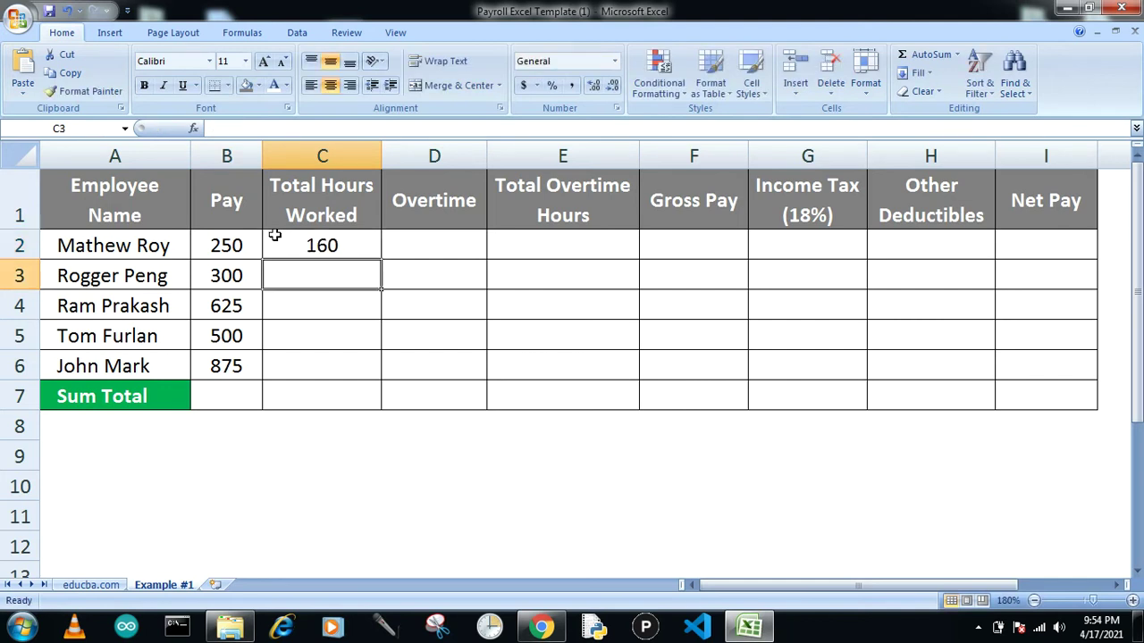
text(155)
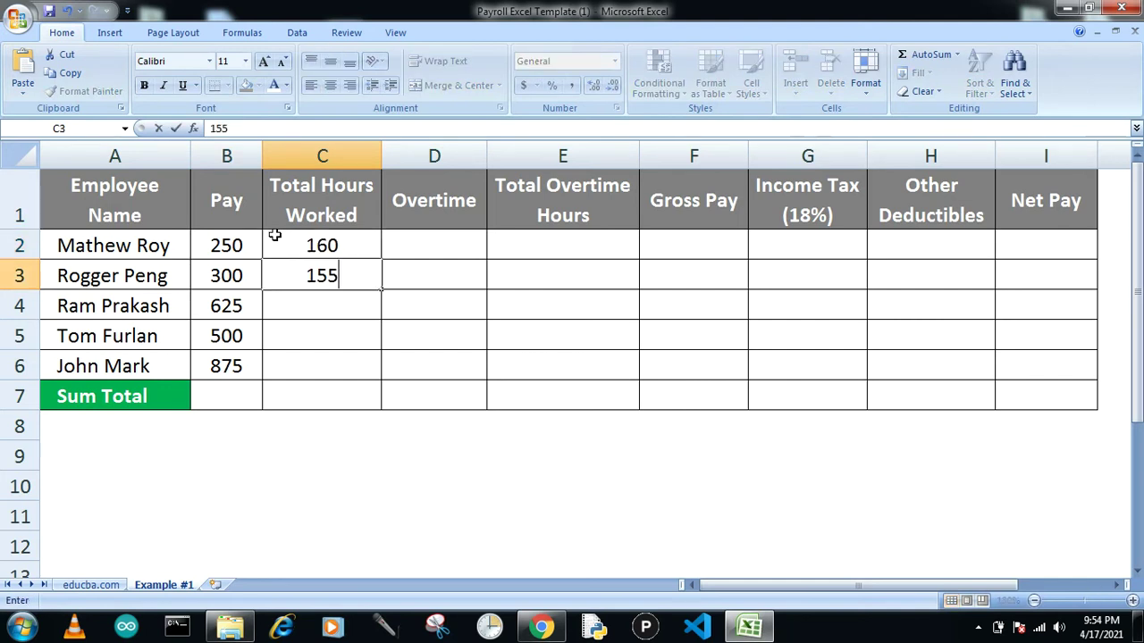
key(Return)
text(162)
key(Return)
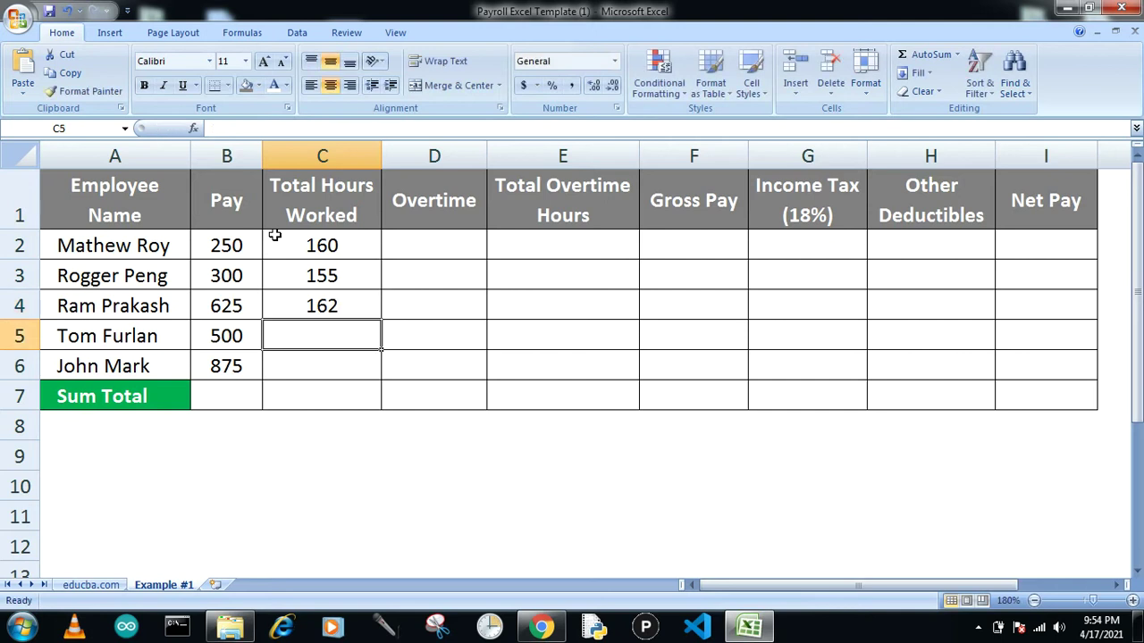
text(140)
key(Return)
text(148)
key(Return)
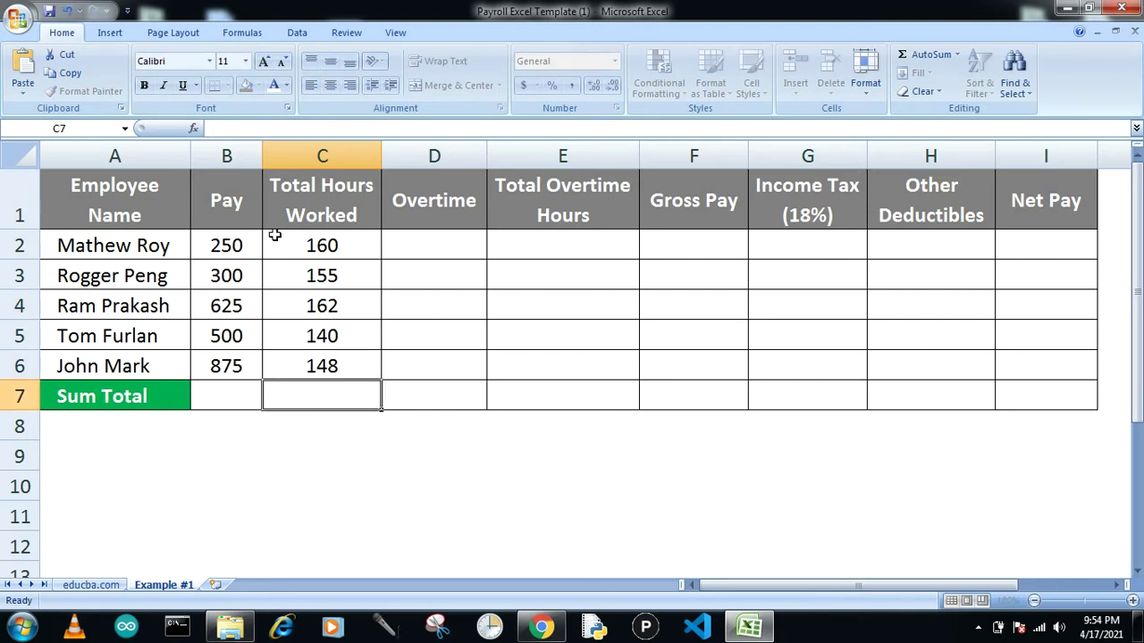
key(Up)
key(Up)
key(Up)
key(Up)
key(Up)
key(Right)
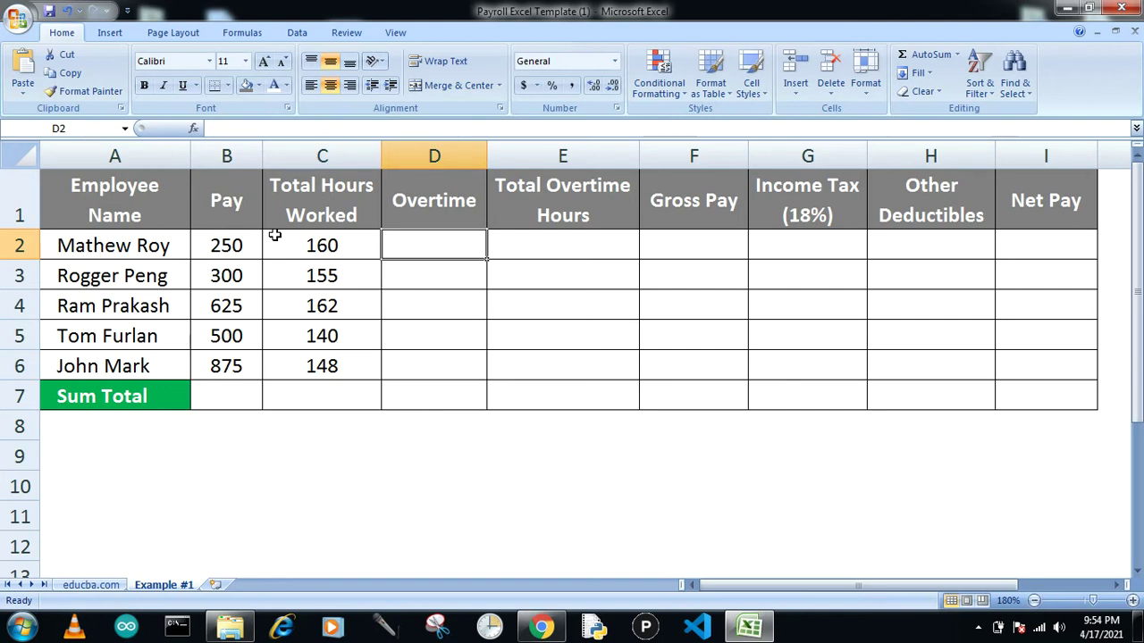
Enter the Overtime amounts 1500, 1000, 2000, 1500 and 1200 in D2:D6
text(1500)
key(Return)
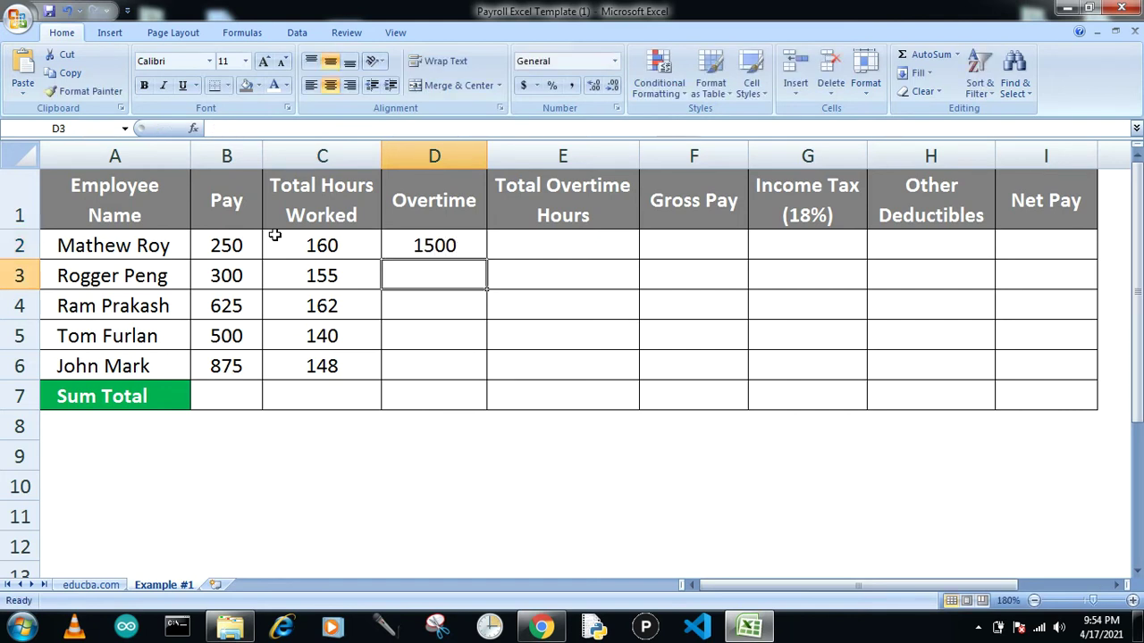
text(1000)
key(Return)
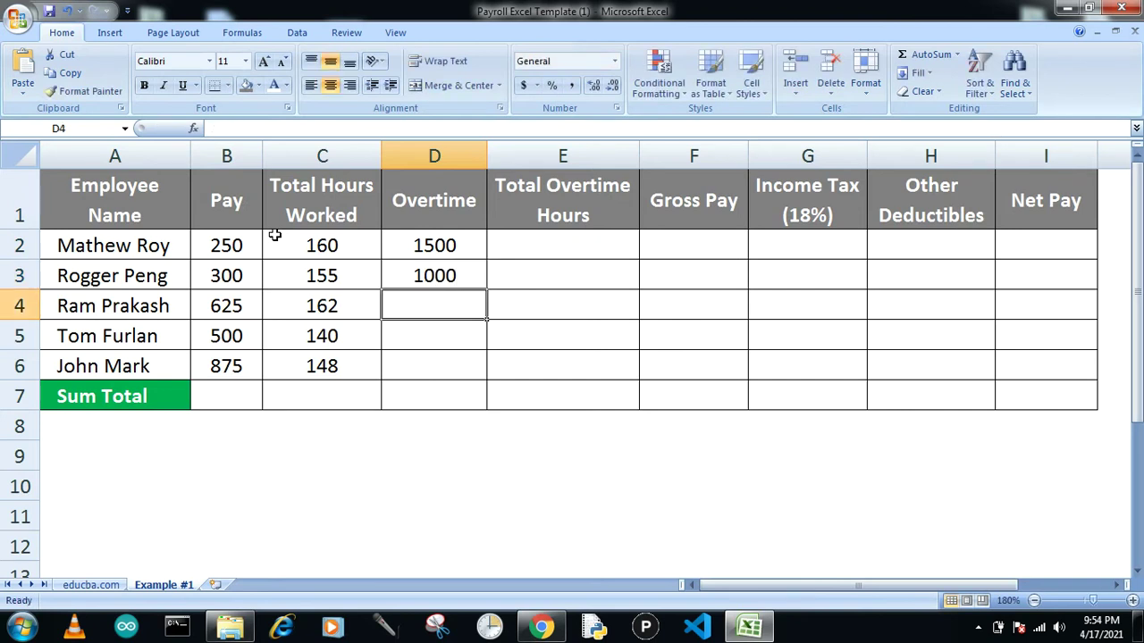
text(2000)
key(Return)
text(15)
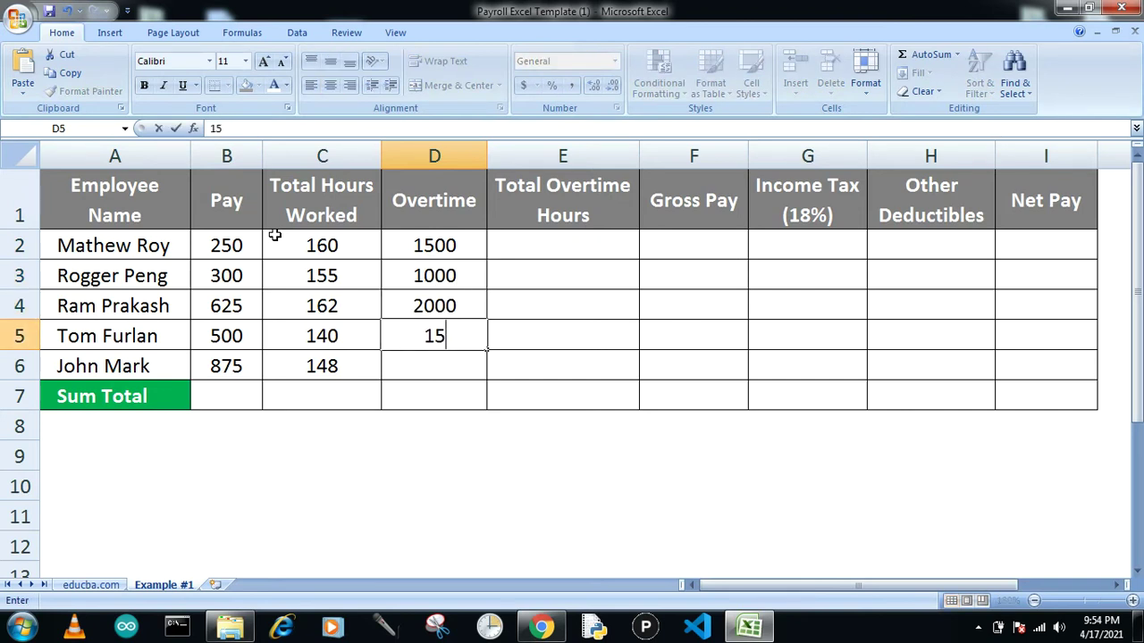
text(00)
key(Return)
text(1200)
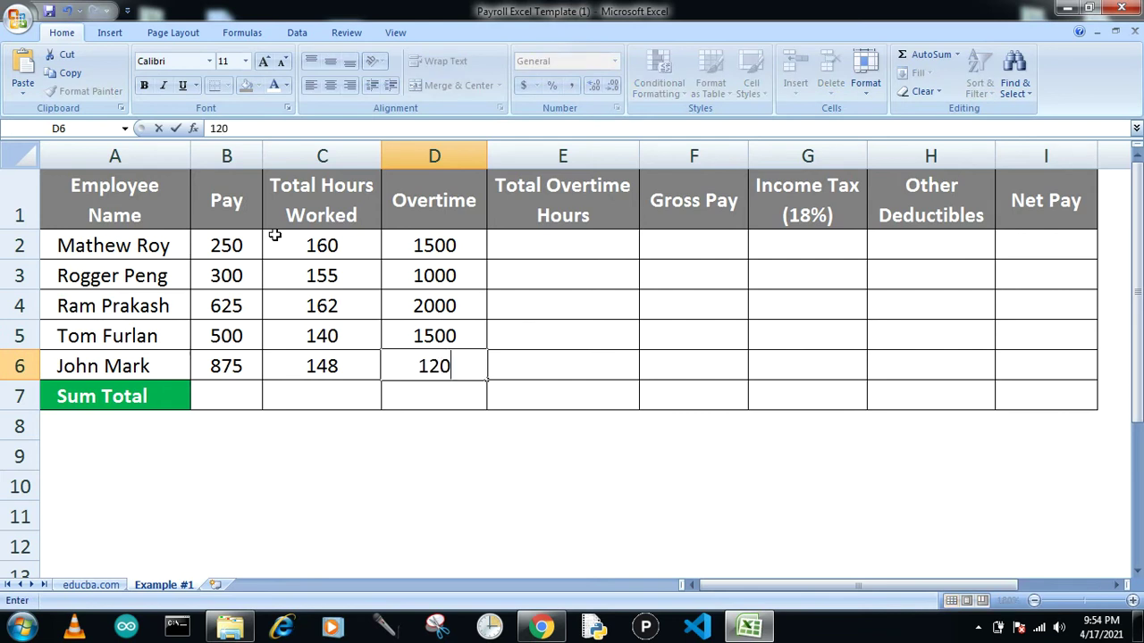
key(Return)
key(Up)
key(Up)
key(Up)
key(Up)
key(Up)
key(Up)
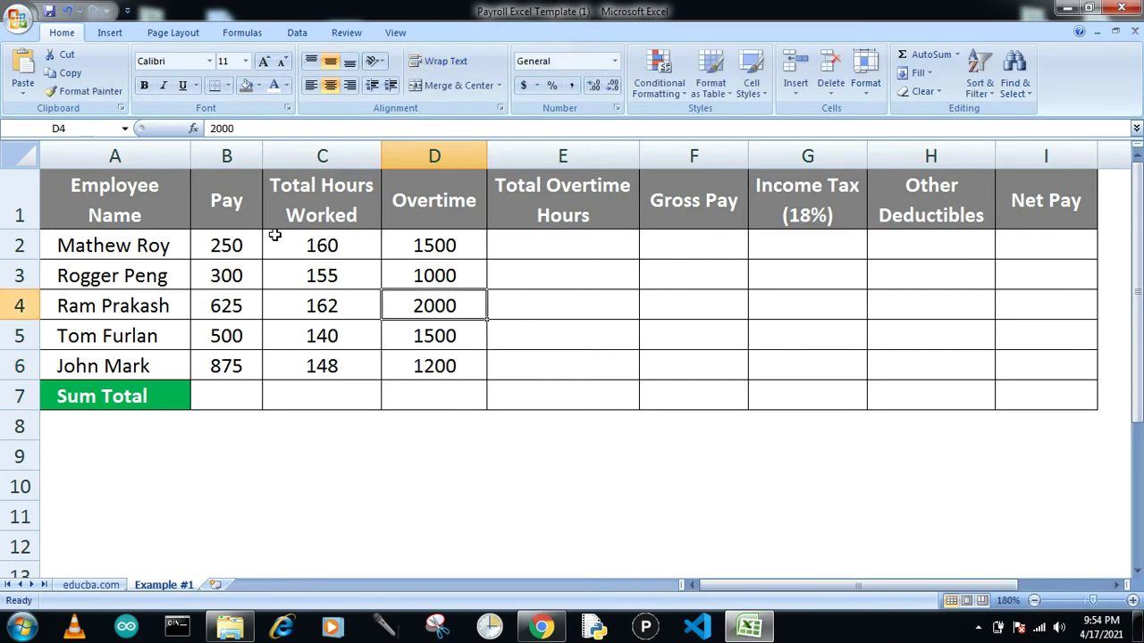
key(Down)
Enter Total Overtime Hours 10, 20, 30, 15 and 40 in E2:E6
key(Right)
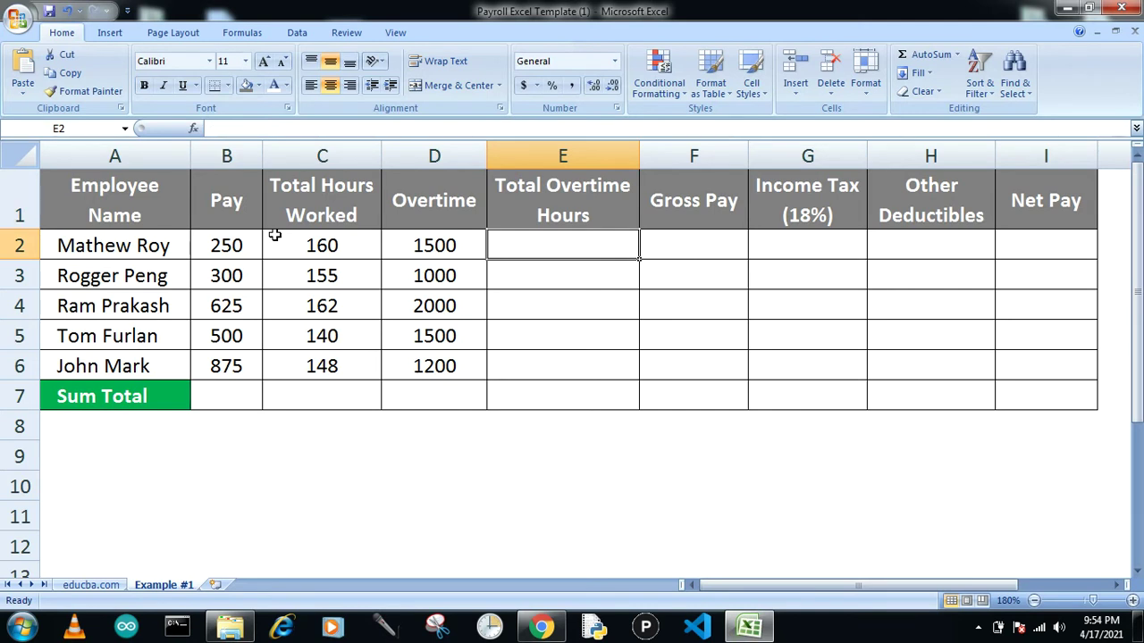
text(10)
key(Return)
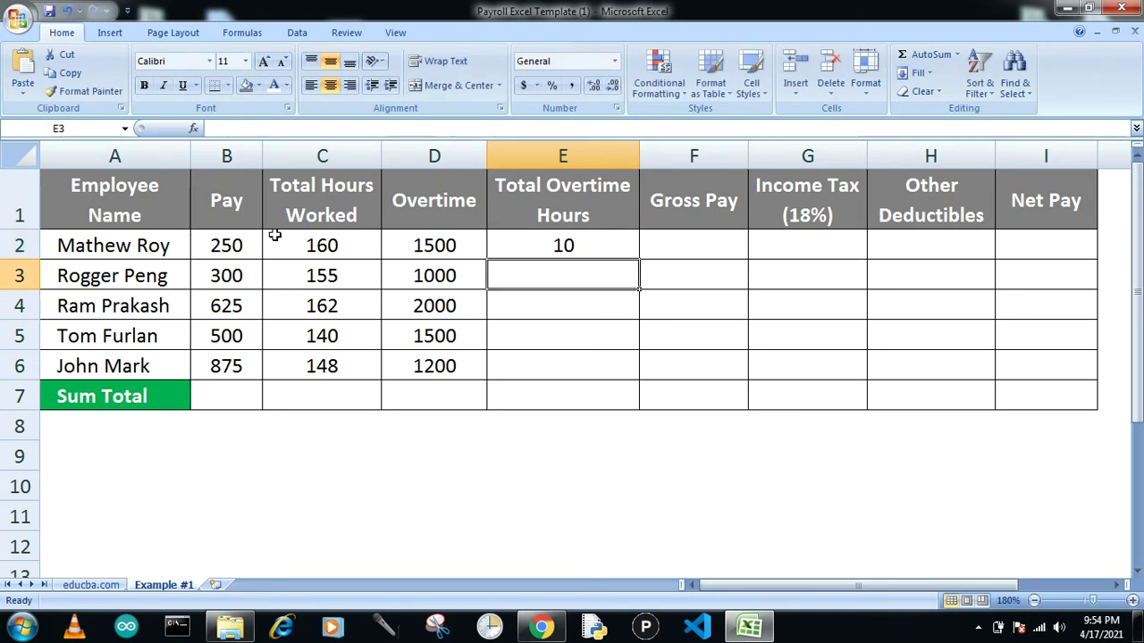
text(20)
key(Return)
text(30)
key(Return)
text(15)
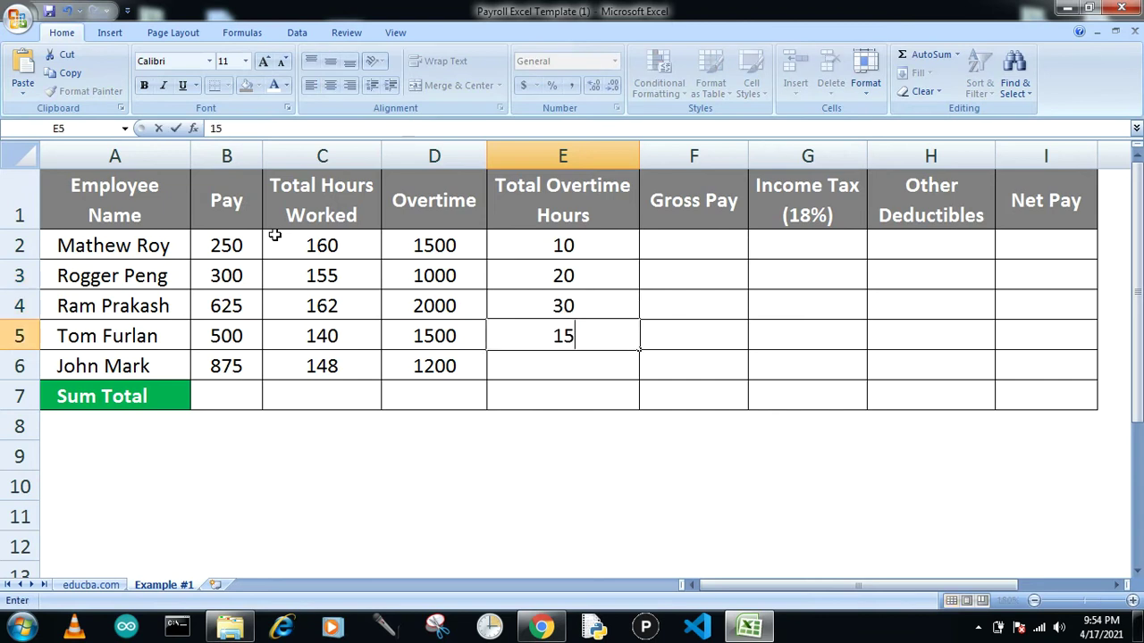
key(Return)
text(40)
key(Return)
key(Up)
key(Up)
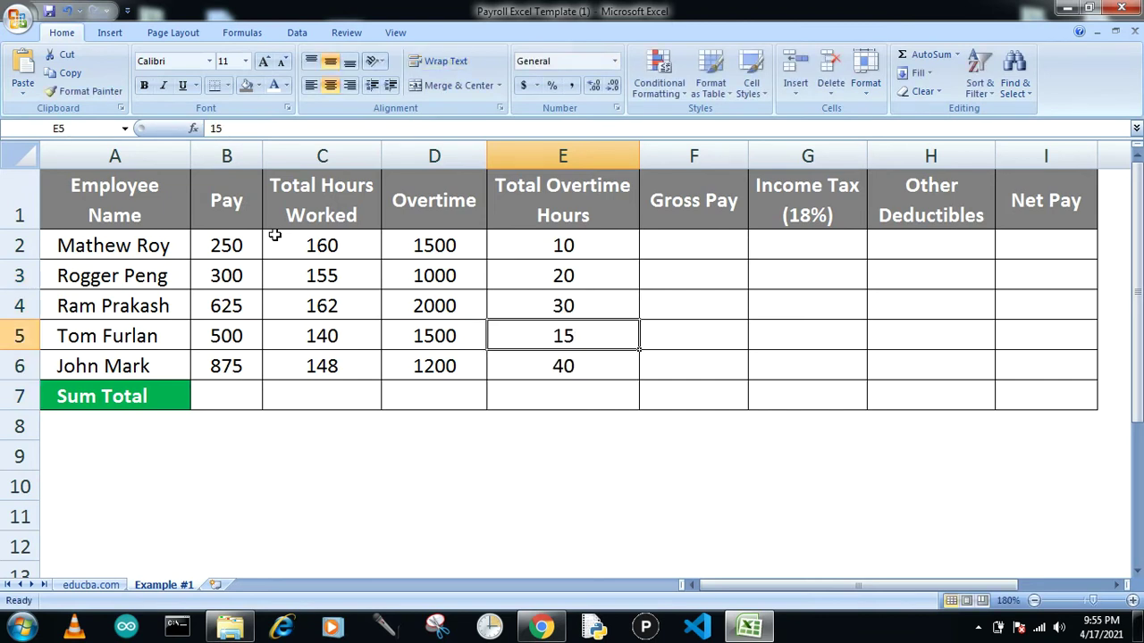
key(Up)
key(Up)
key(Up)
key(Right)
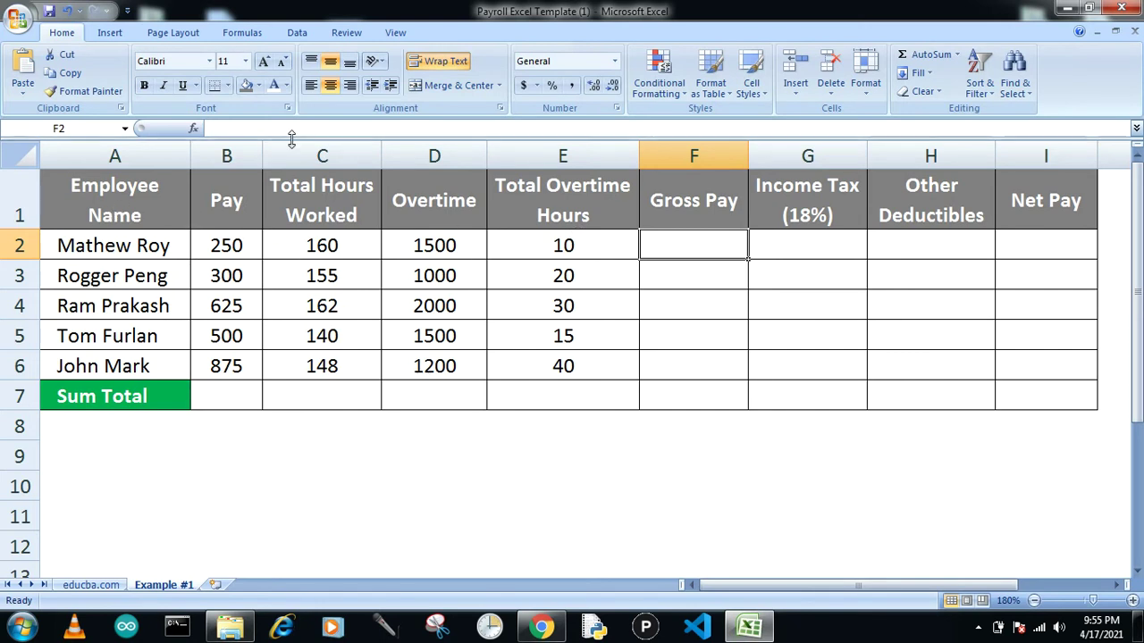
Enter the Gross Pay formula =(B2*C2)+(D2*E2) in F2
text(=)
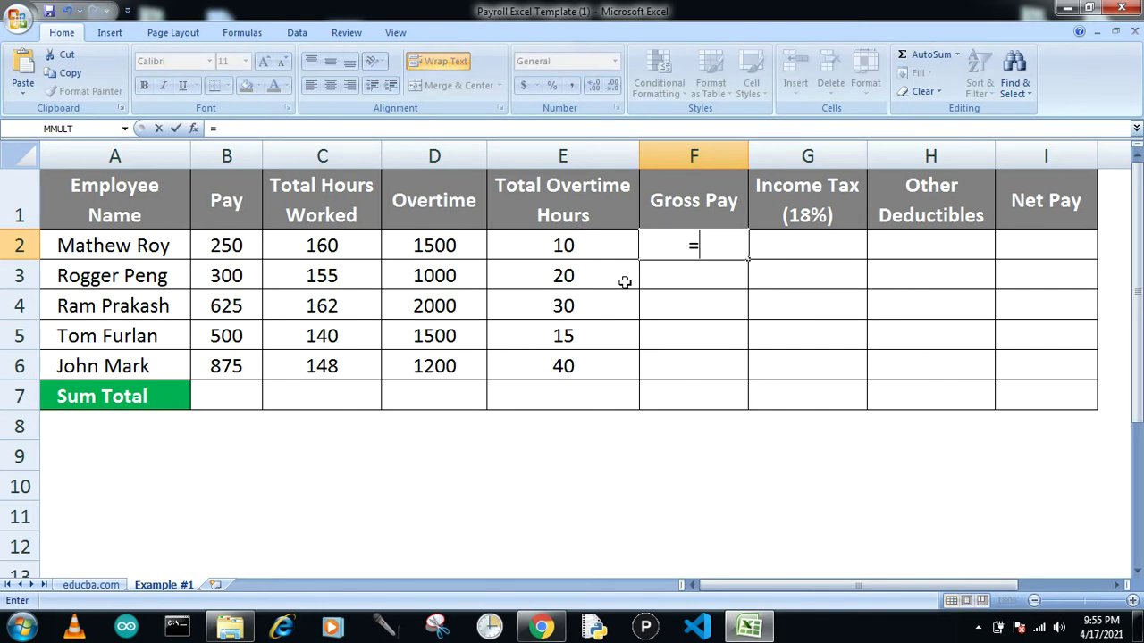
text(()
click(213, 246)
text(*)
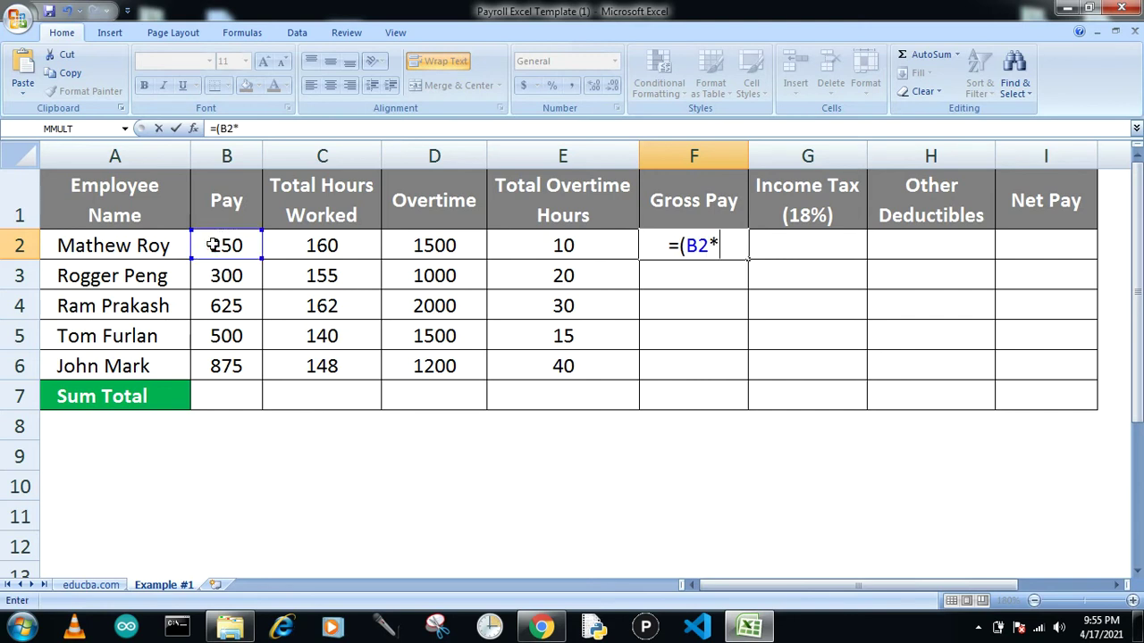
click(296, 246)
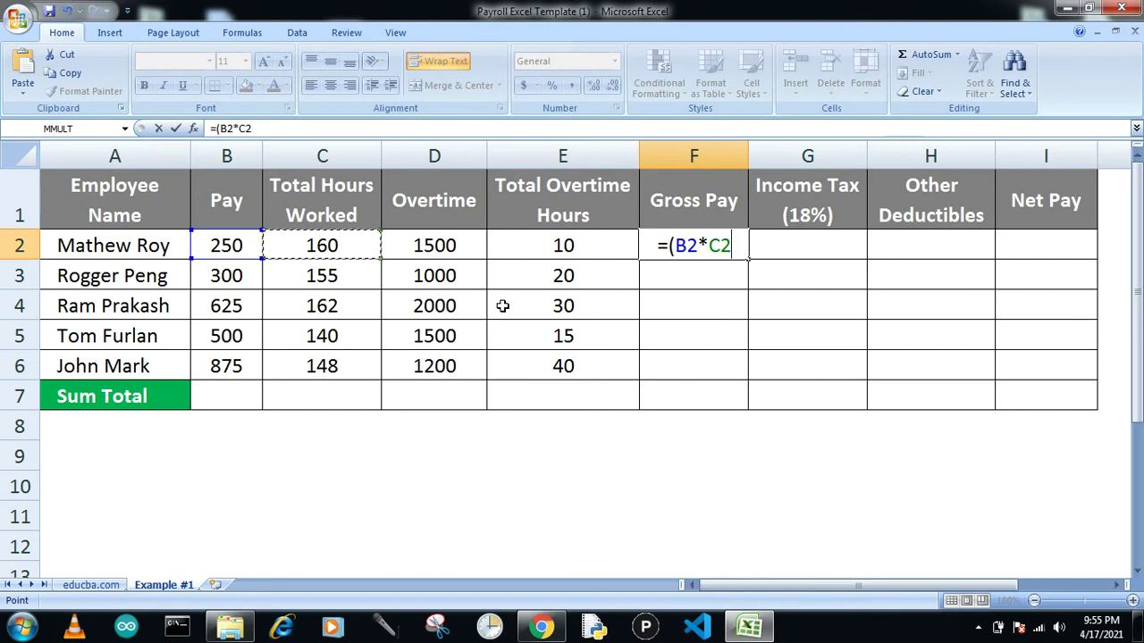
text()+)
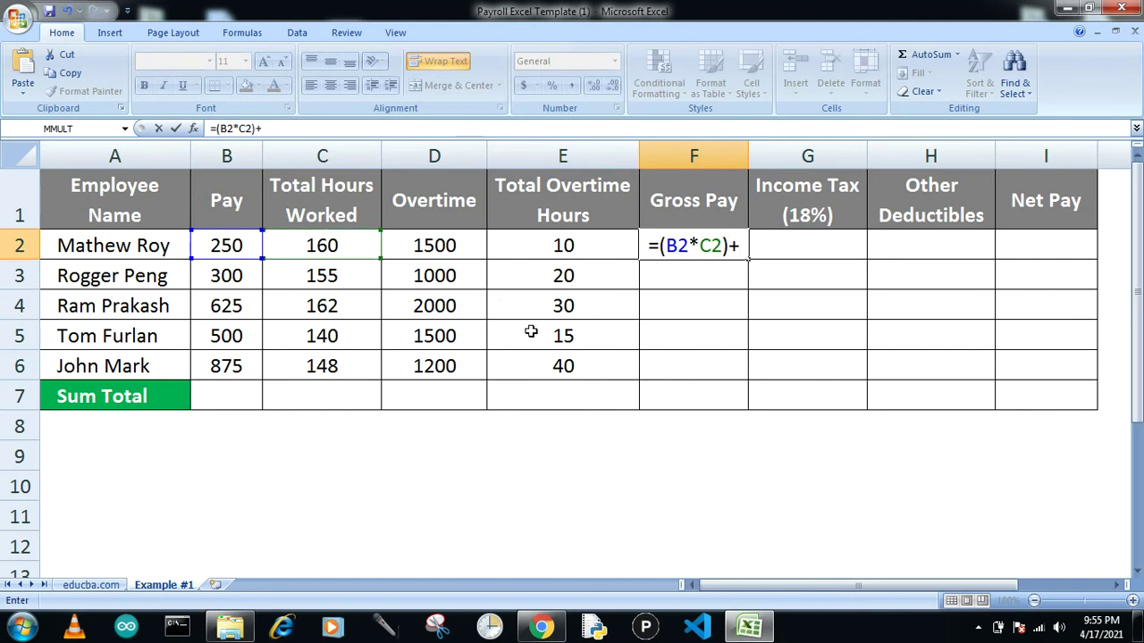
text(()
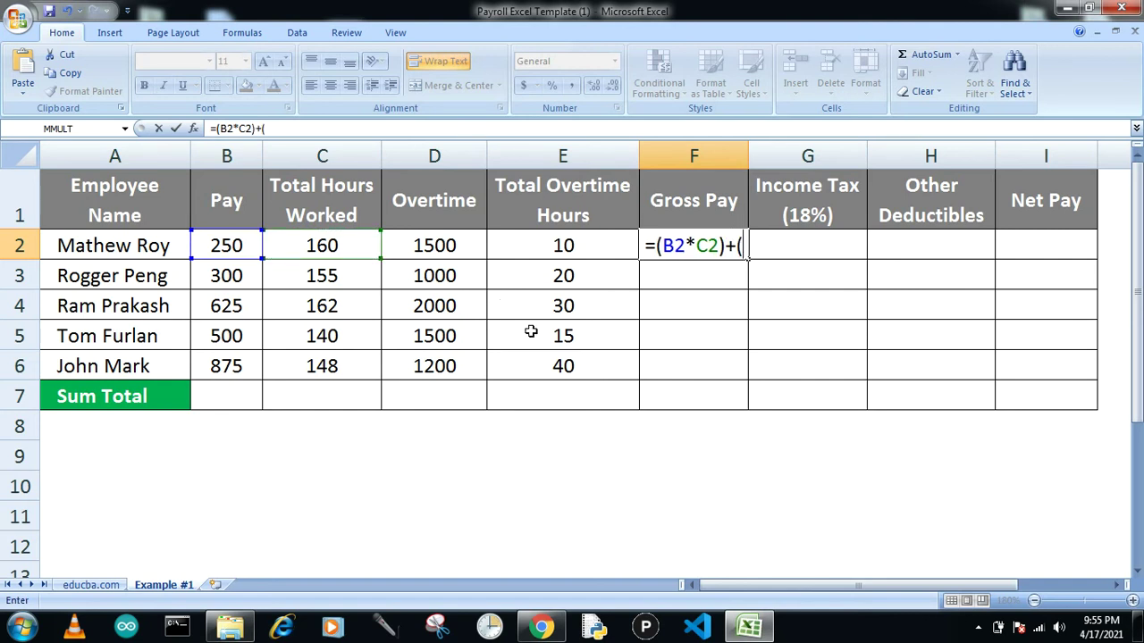
click(435, 249)
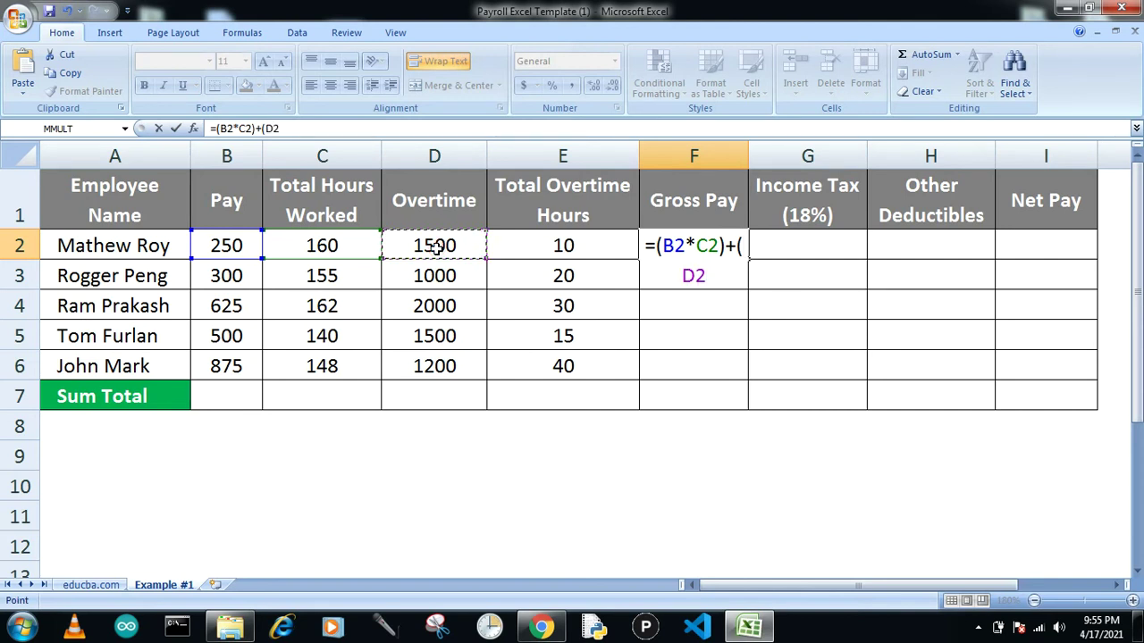
text(*)
click(514, 244)
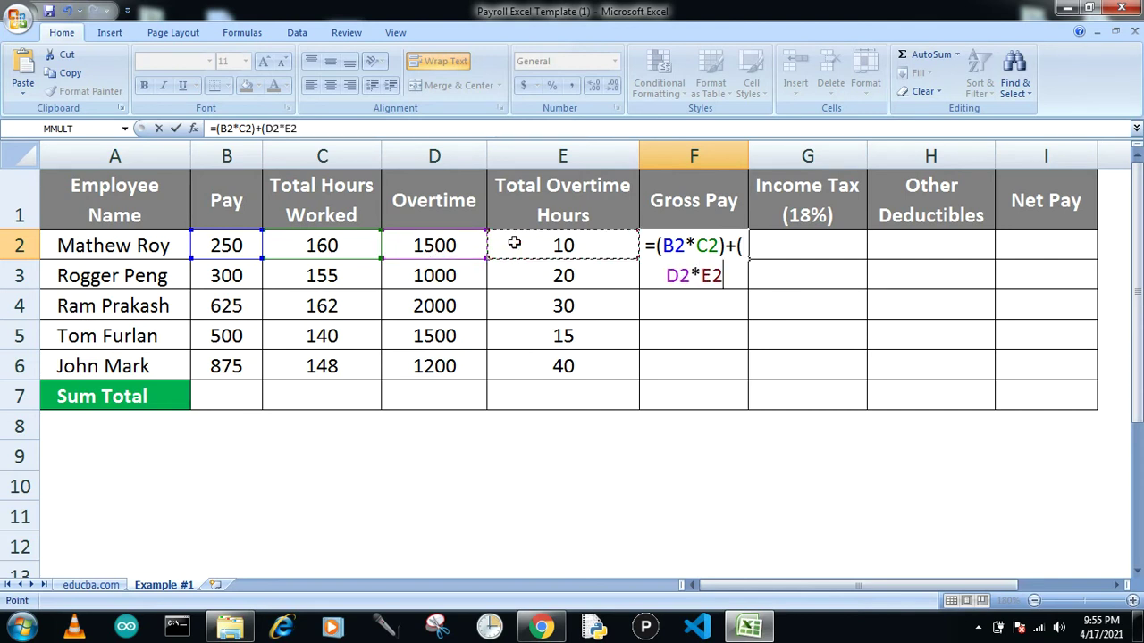
text())
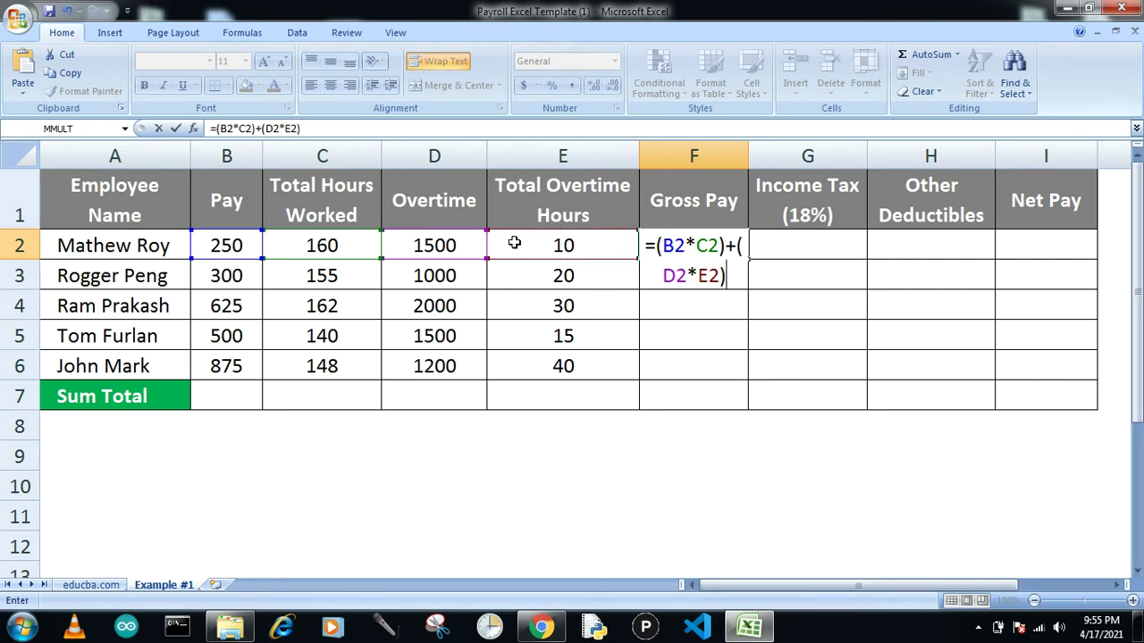
key(Return)
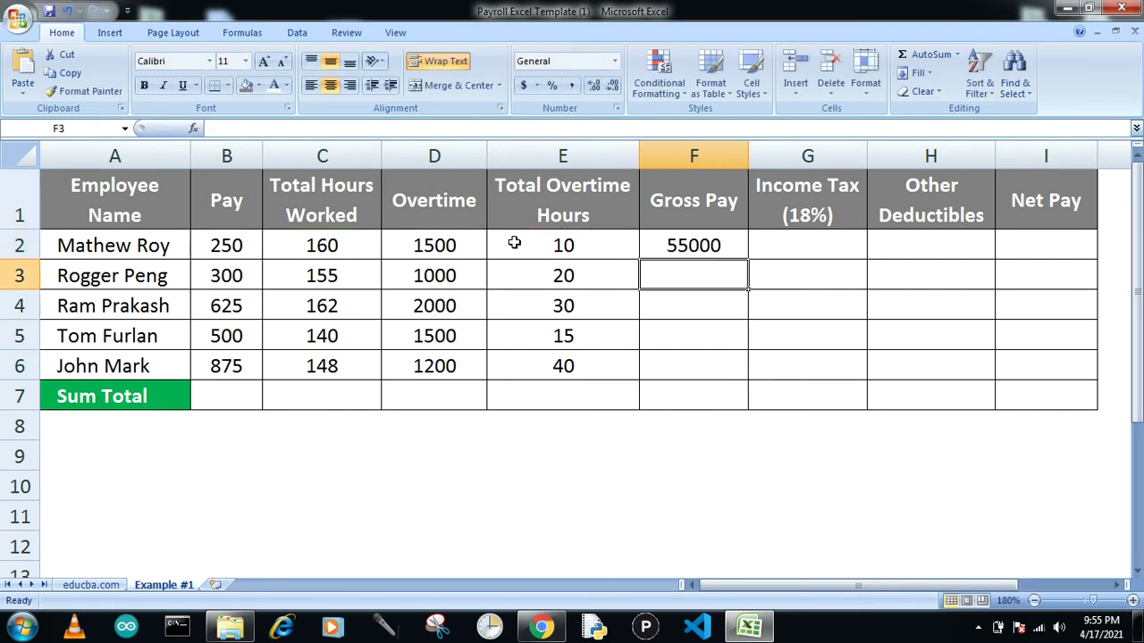
Fill the Gross Pay formula down to F6 and apply Comma Style with no decimals
click(690, 245)
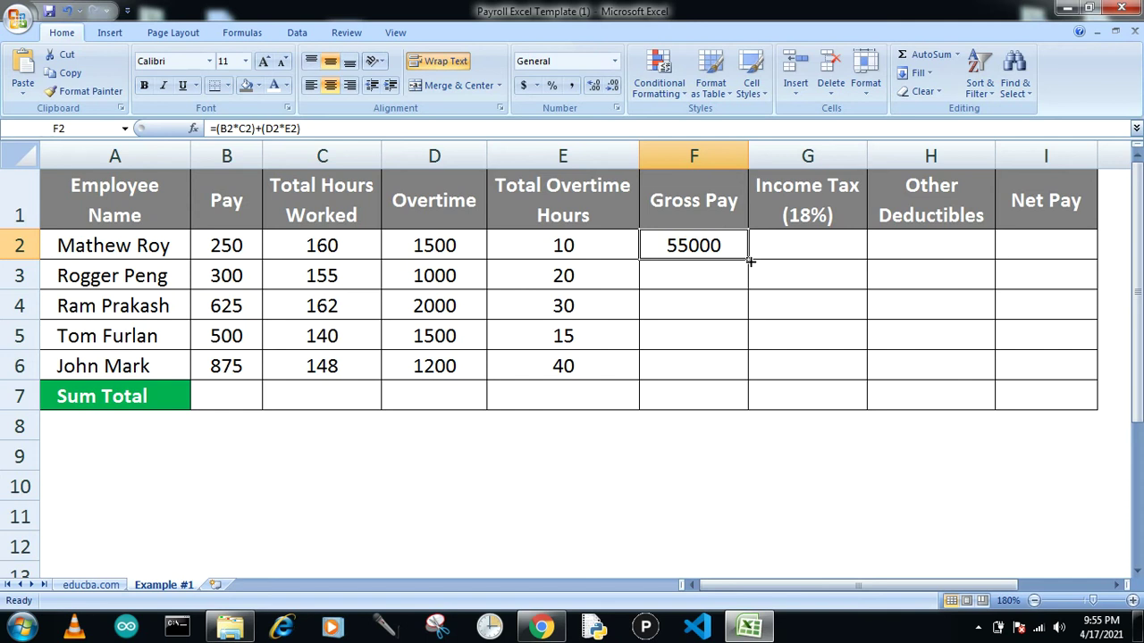
drag(750, 261, 739, 384)
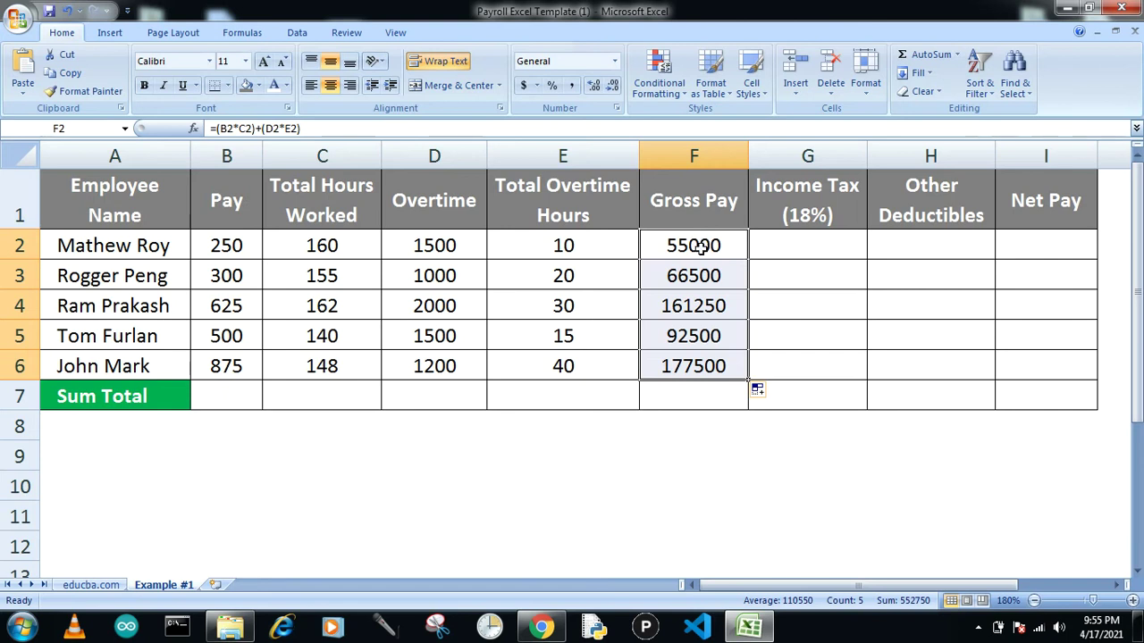
click(571, 85)
click(613, 87)
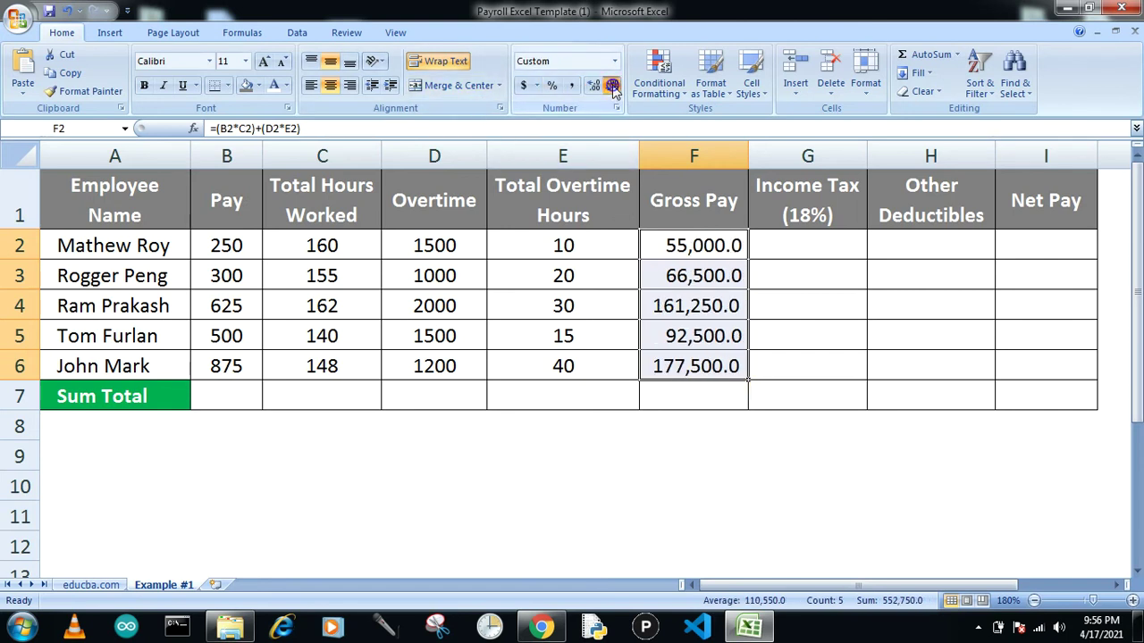
click(613, 87)
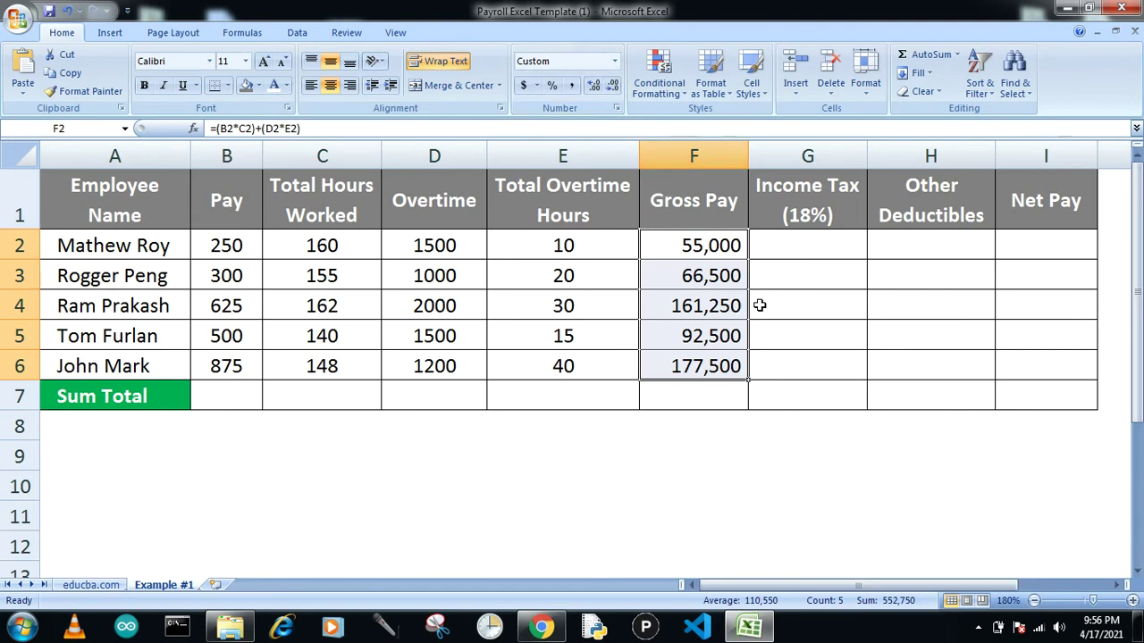
click(828, 239)
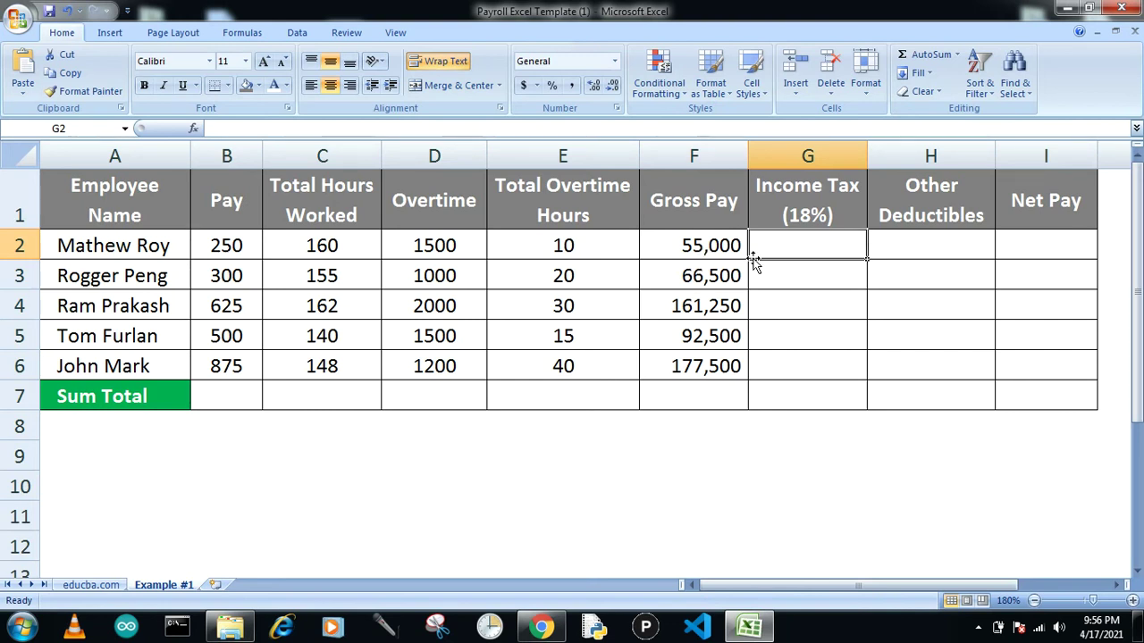
Enter =F2*18% in G2 and fill it down through G6
text(=)
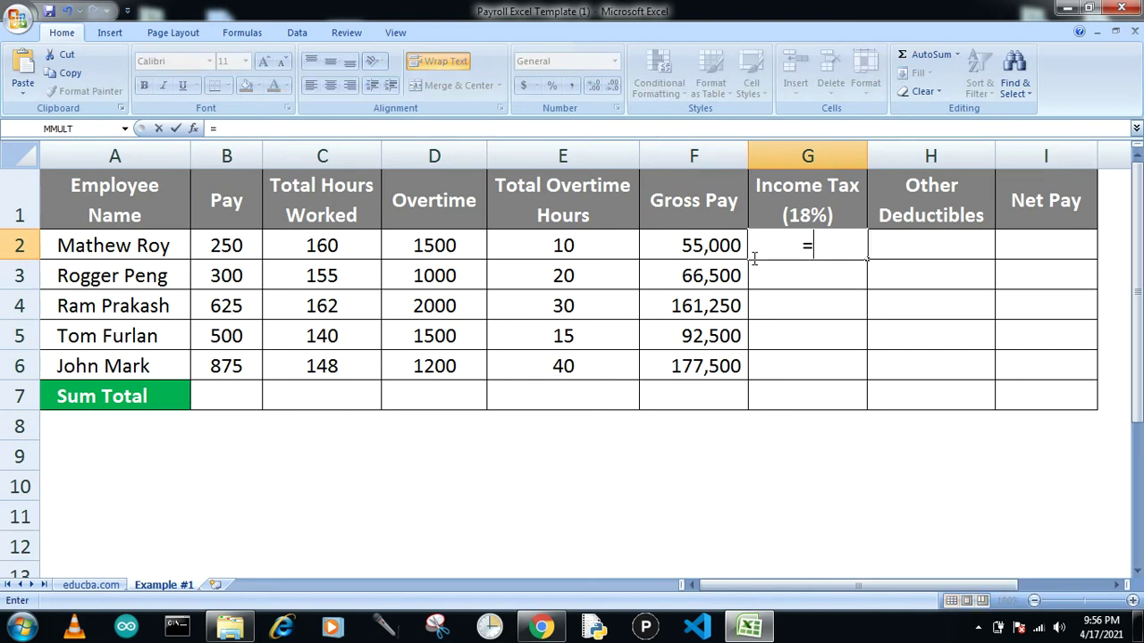
click(704, 248)
text(*)
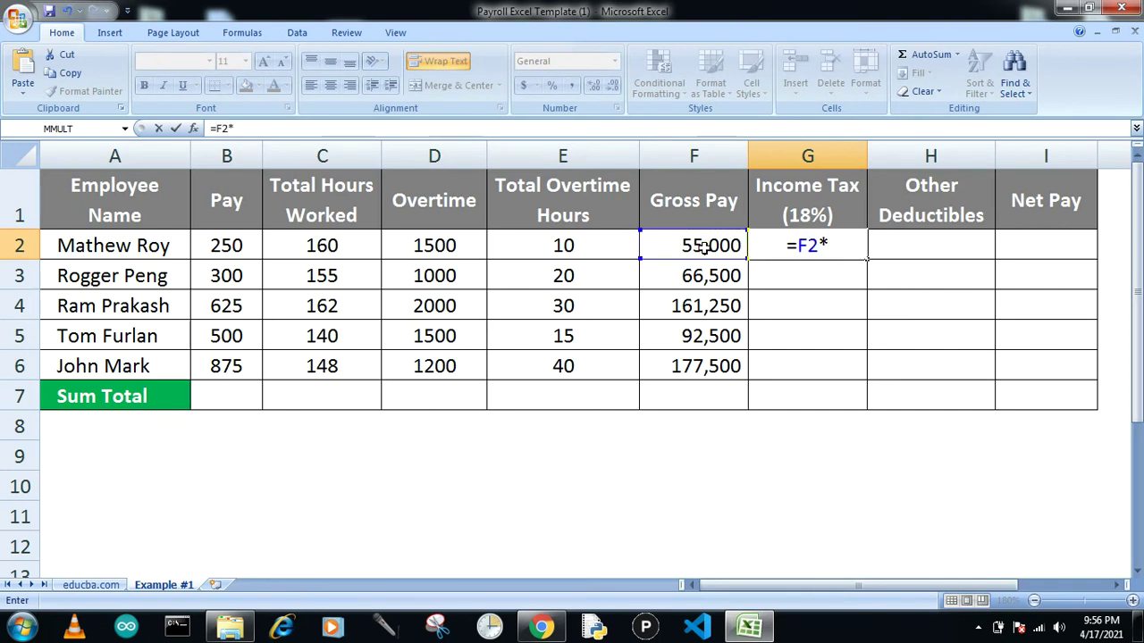
text(18)
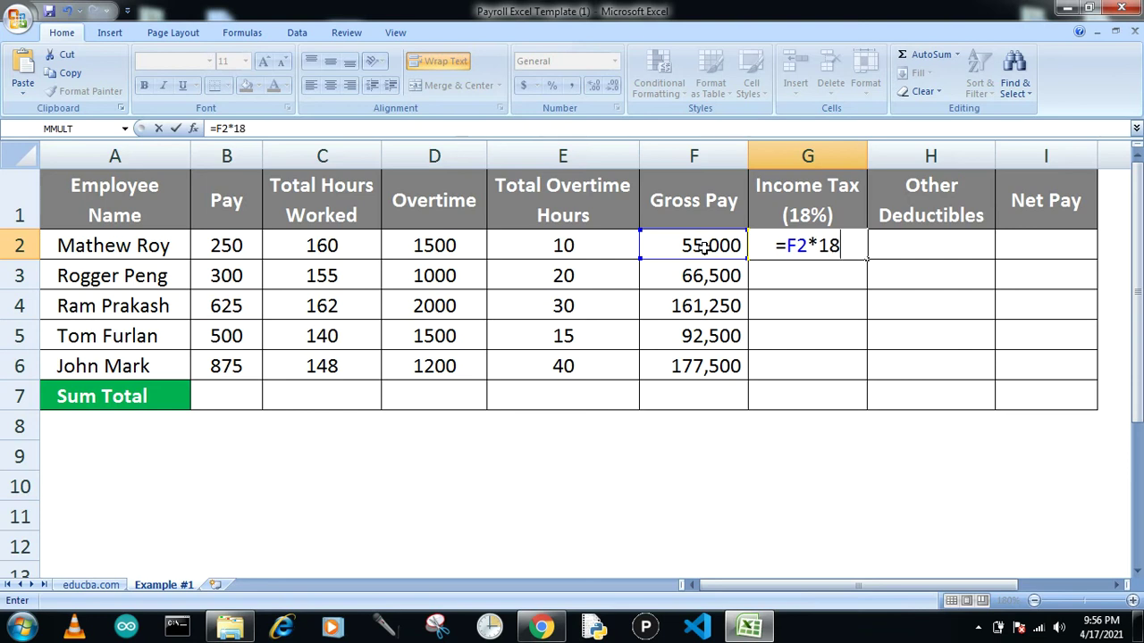
text(%)
key(Return)
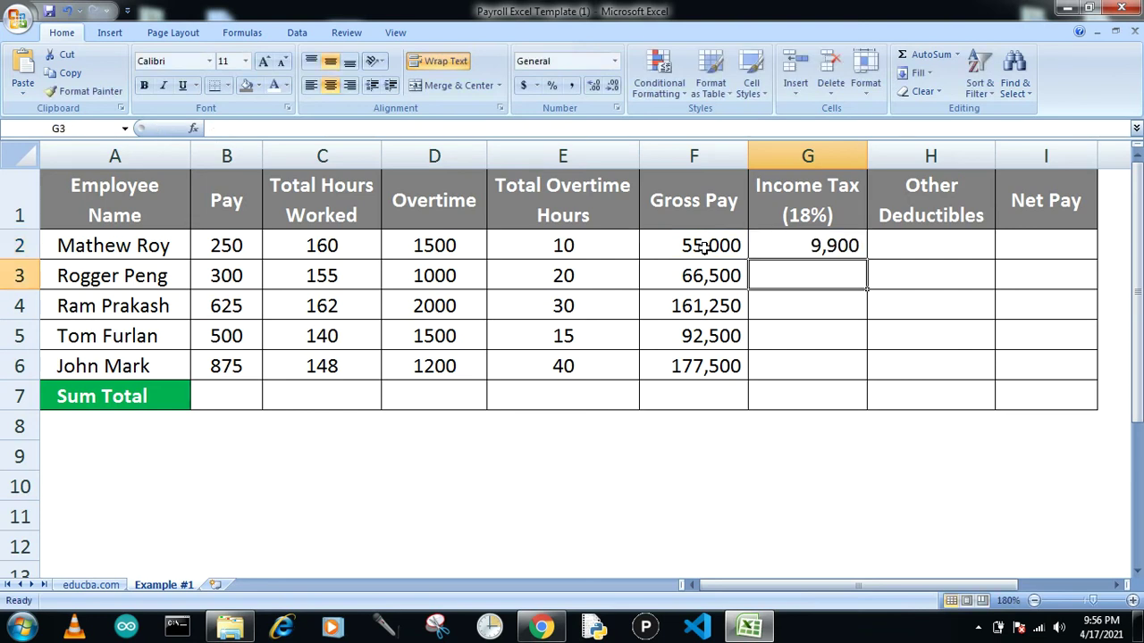
click(820, 249)
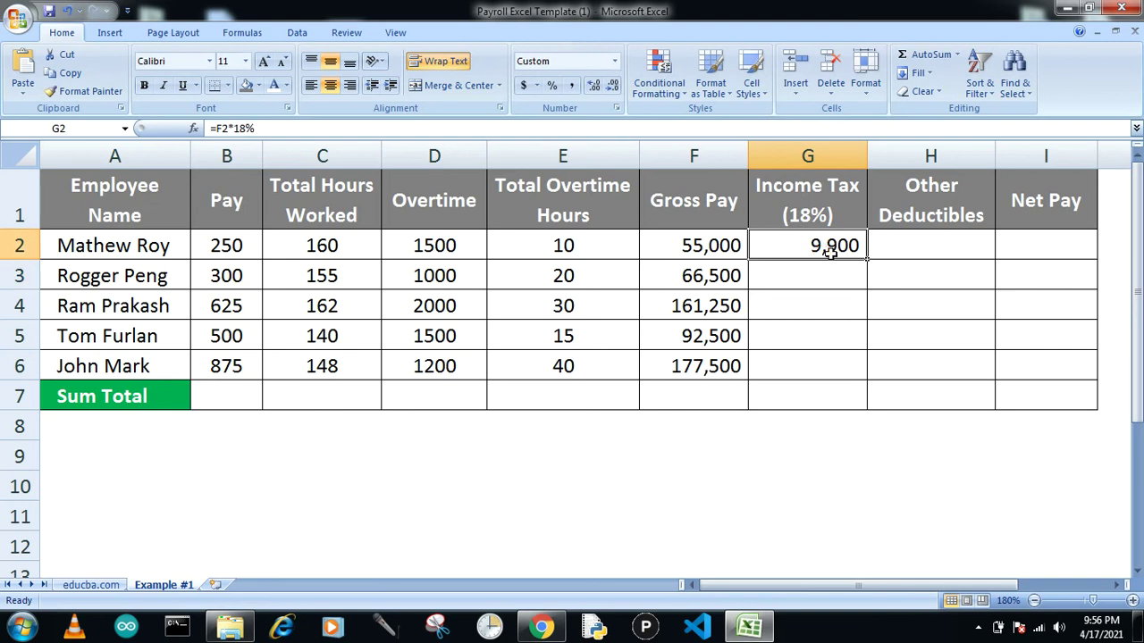
drag(865, 257, 868, 319)
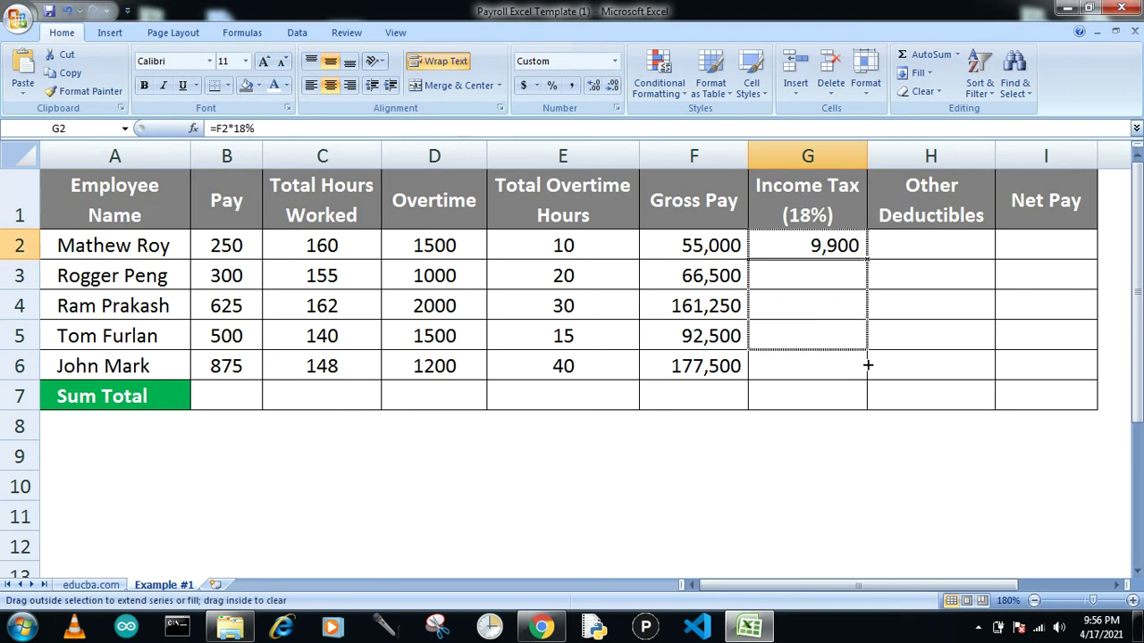
drag(866, 366, 867, 374)
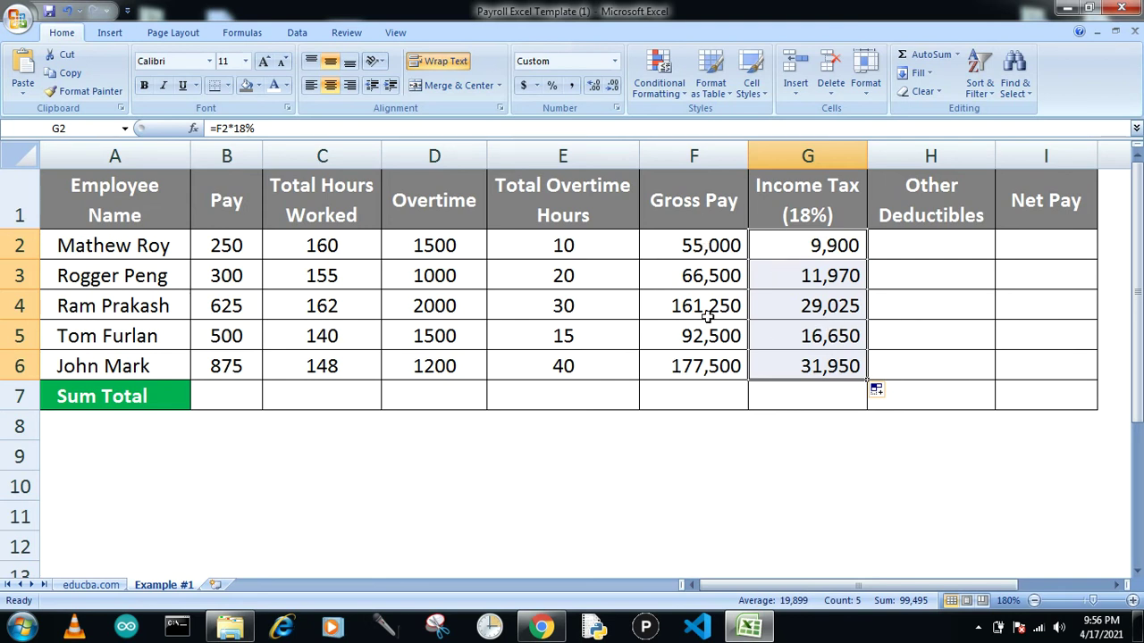
click(930, 248)
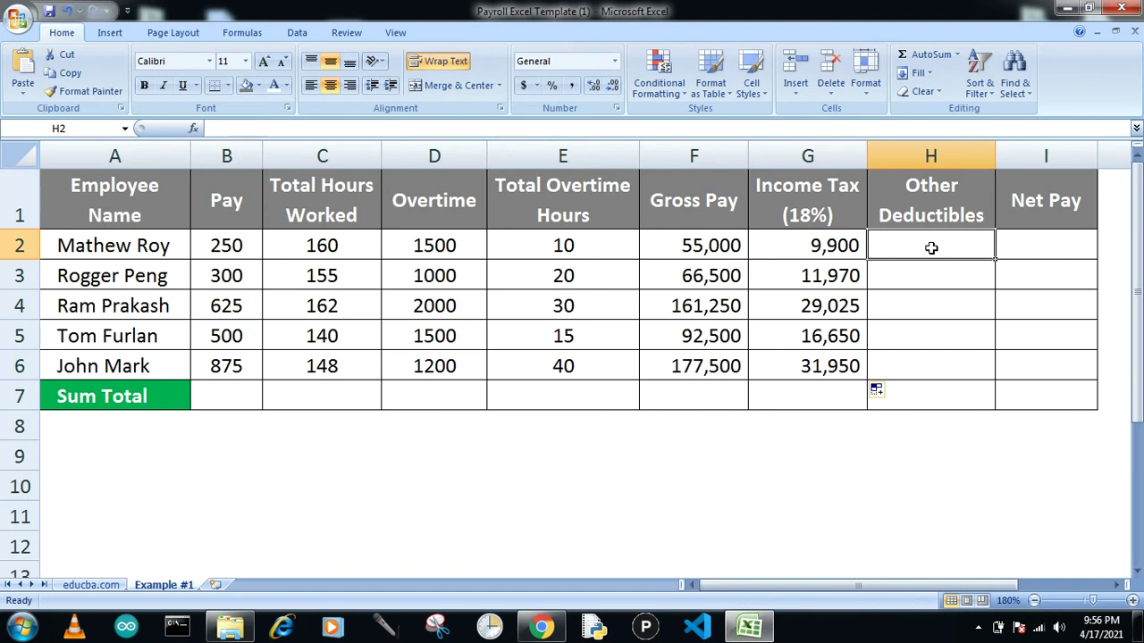
Enter Other Deductibles 0, 2000, 1500, 3000 and 2800 in H2:H6
text(0)
key(Return)
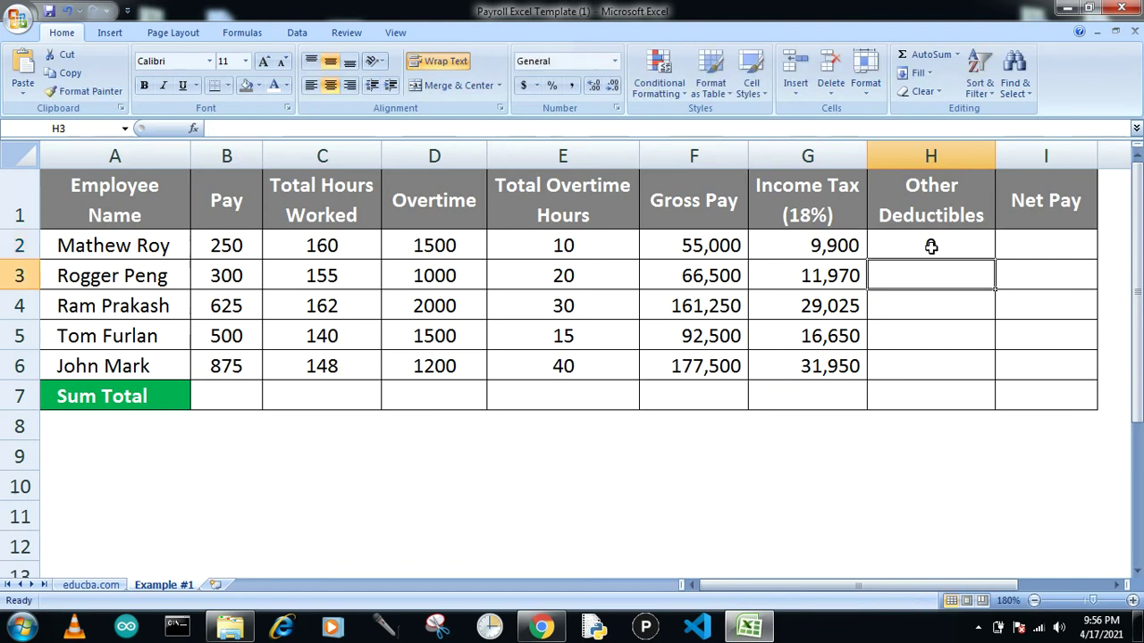
text(2000)
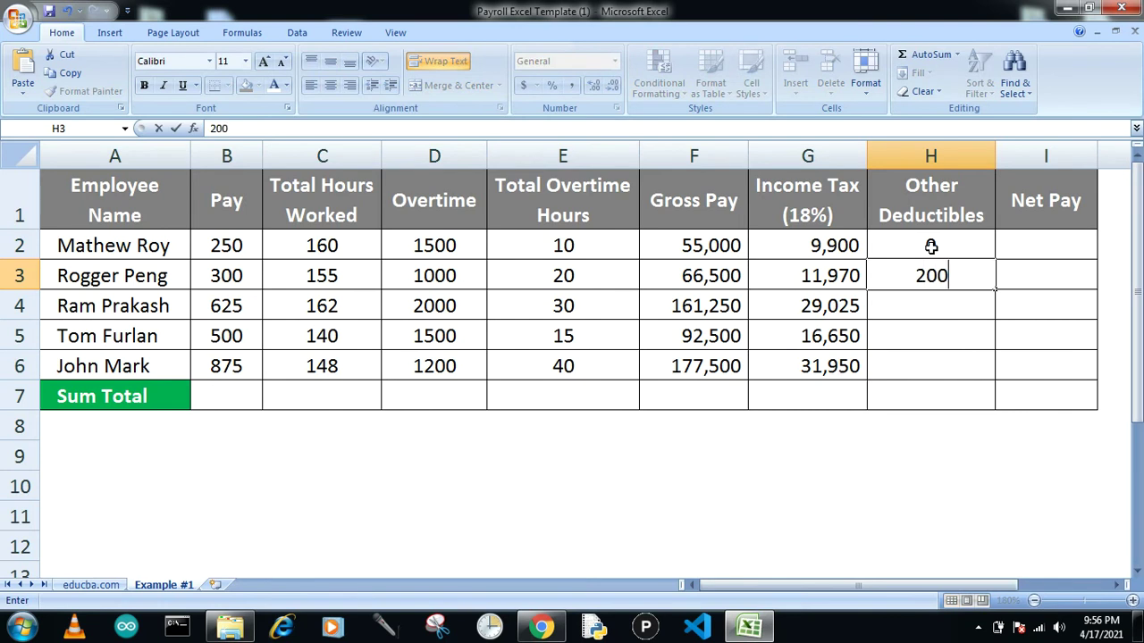
key(Return)
text(1500)
key(Return)
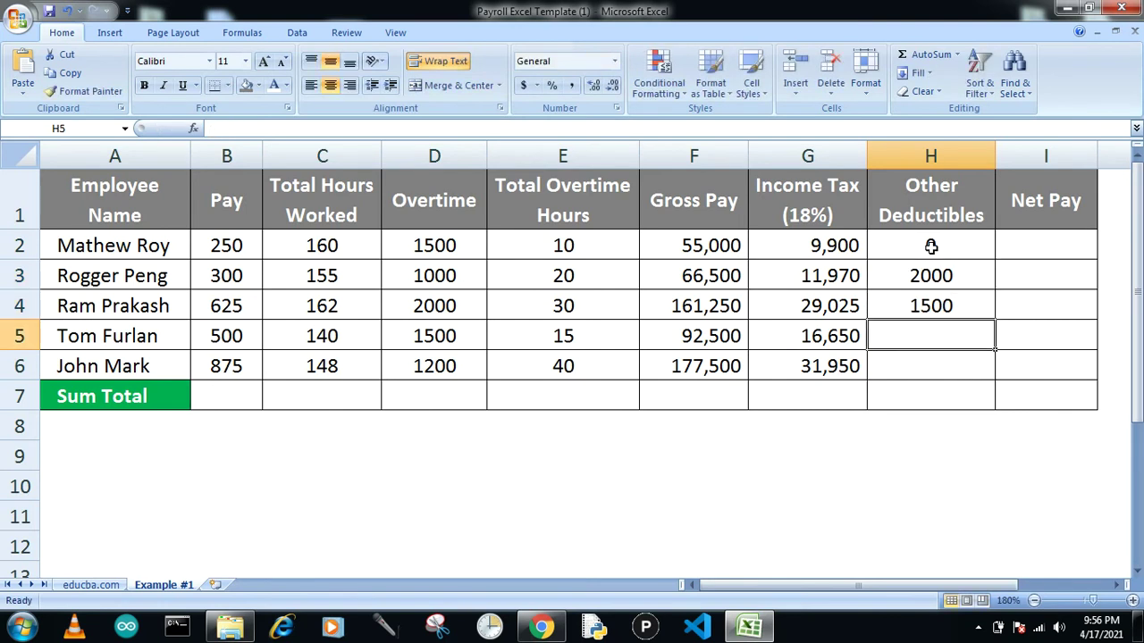
text(3000)
key(Return)
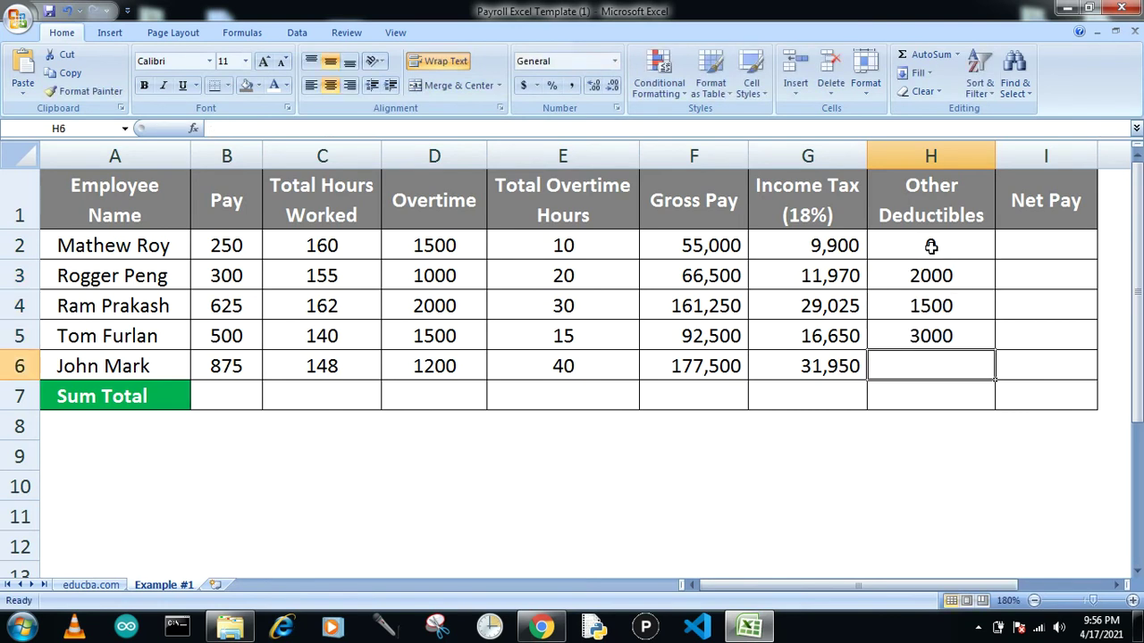
text(2800)
key(Return)
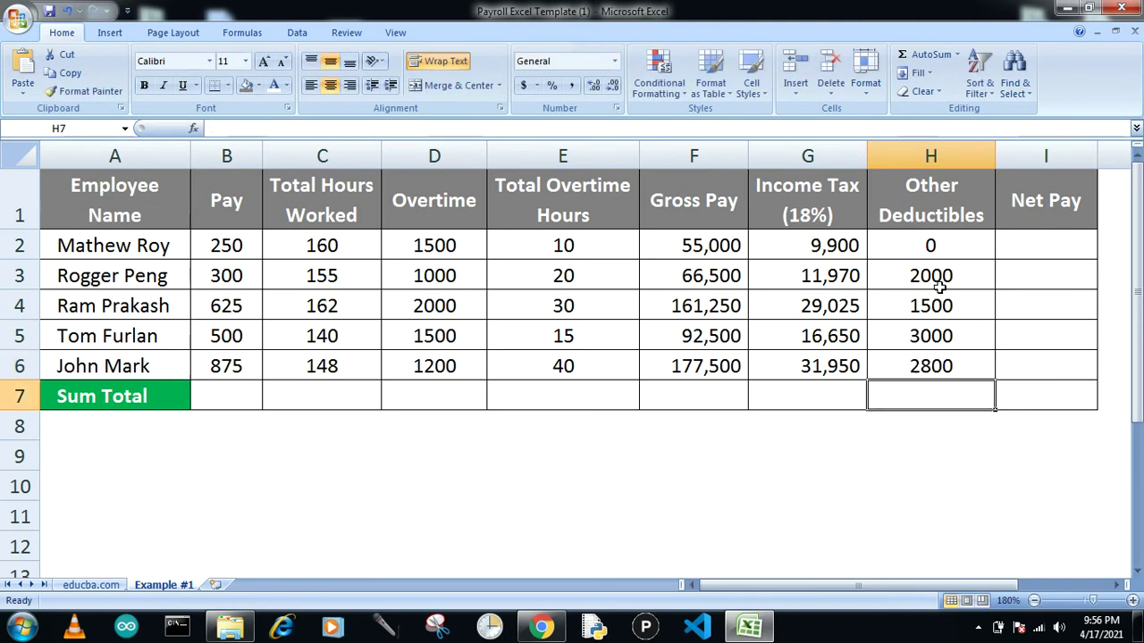
click(1071, 252)
Enter =F2-G2-H2 in I2 and fill the Net Pay formula down to I6
text(=)
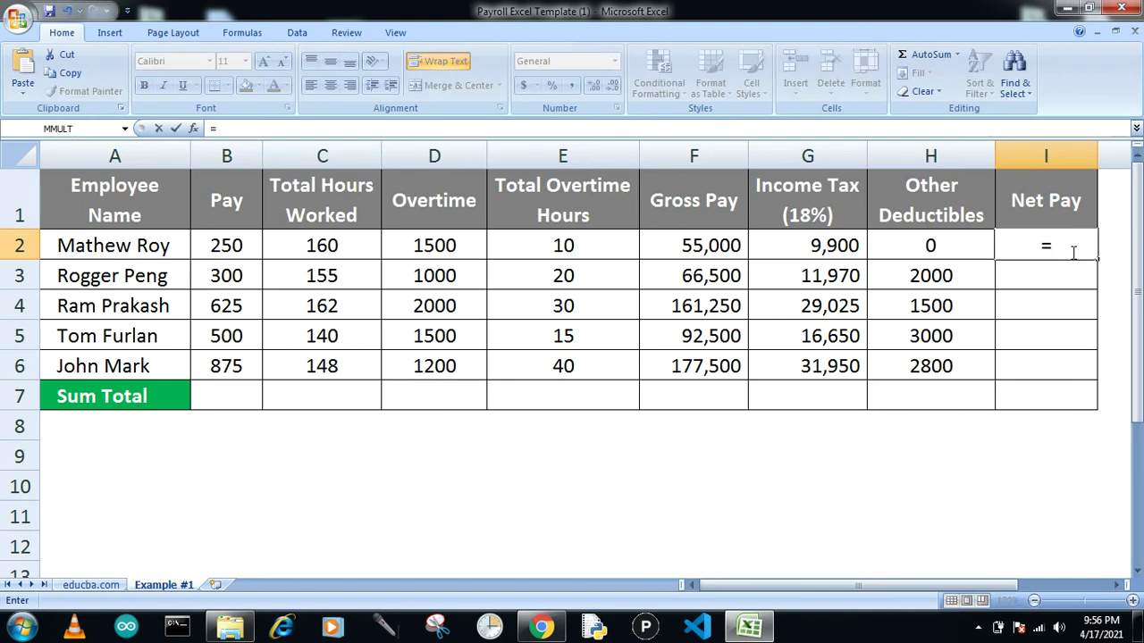
click(728, 252)
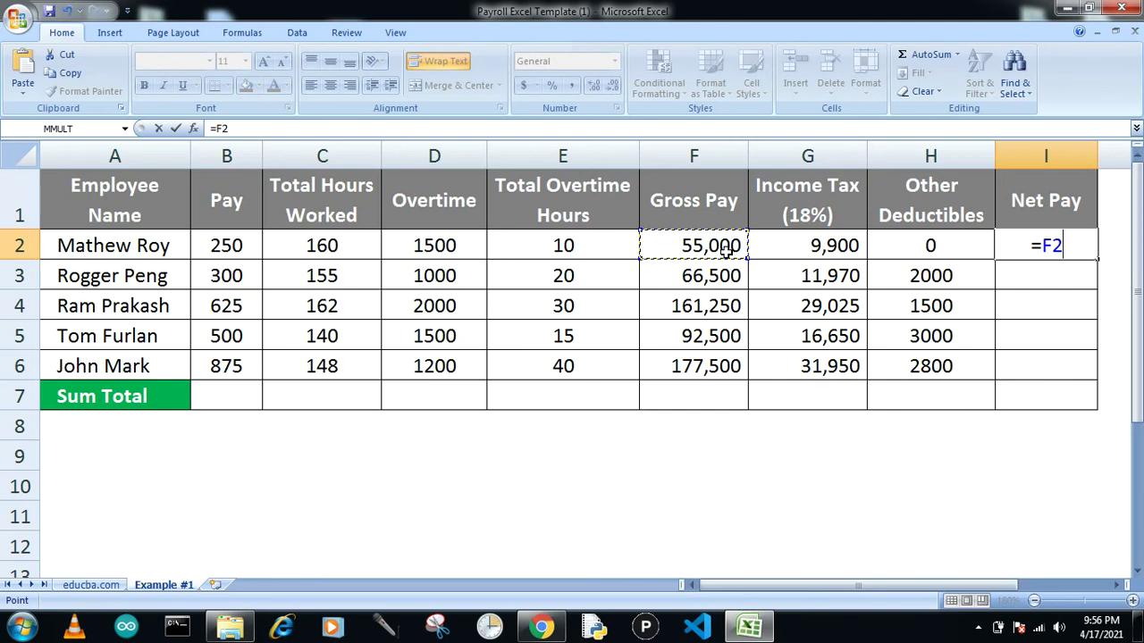
text(-)
click(817, 248)
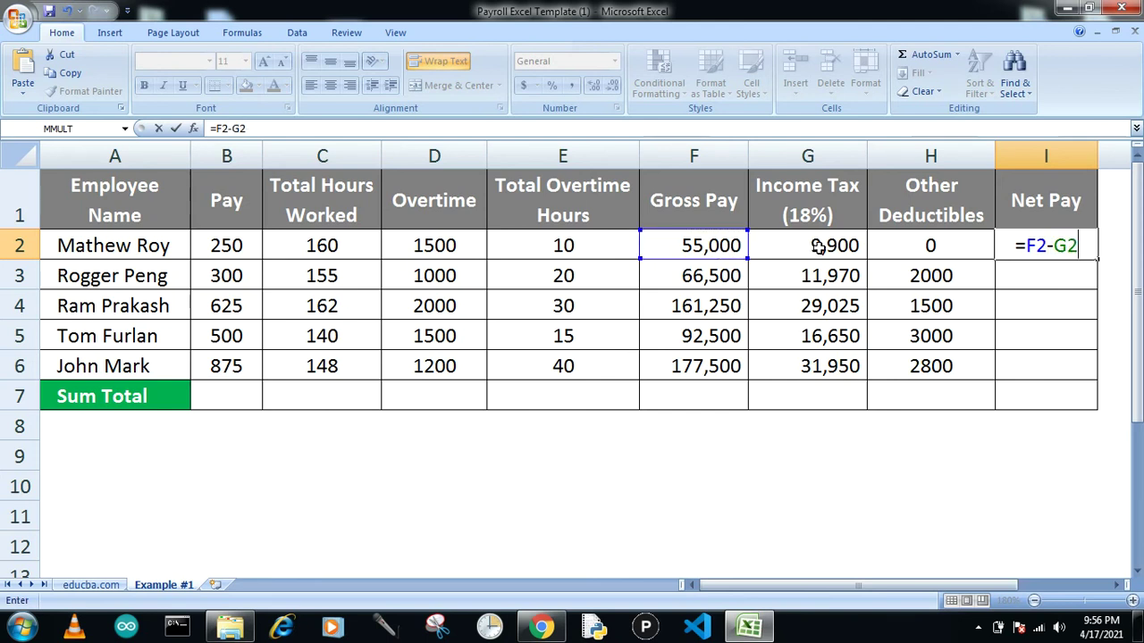
text(-)
click(894, 247)
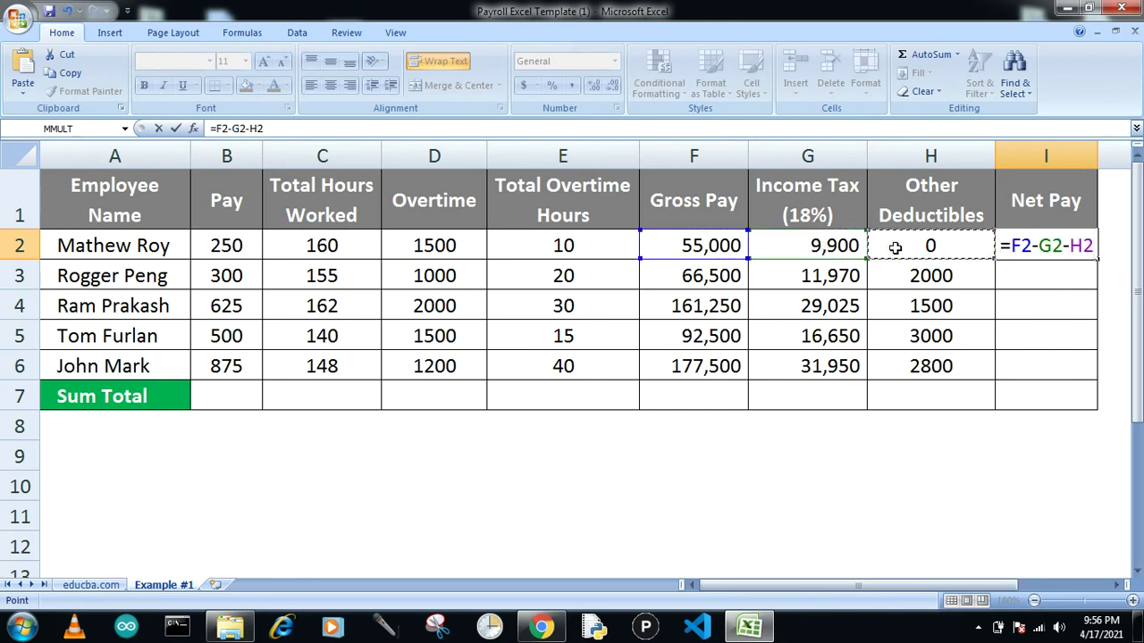
key(Return)
click(1024, 248)
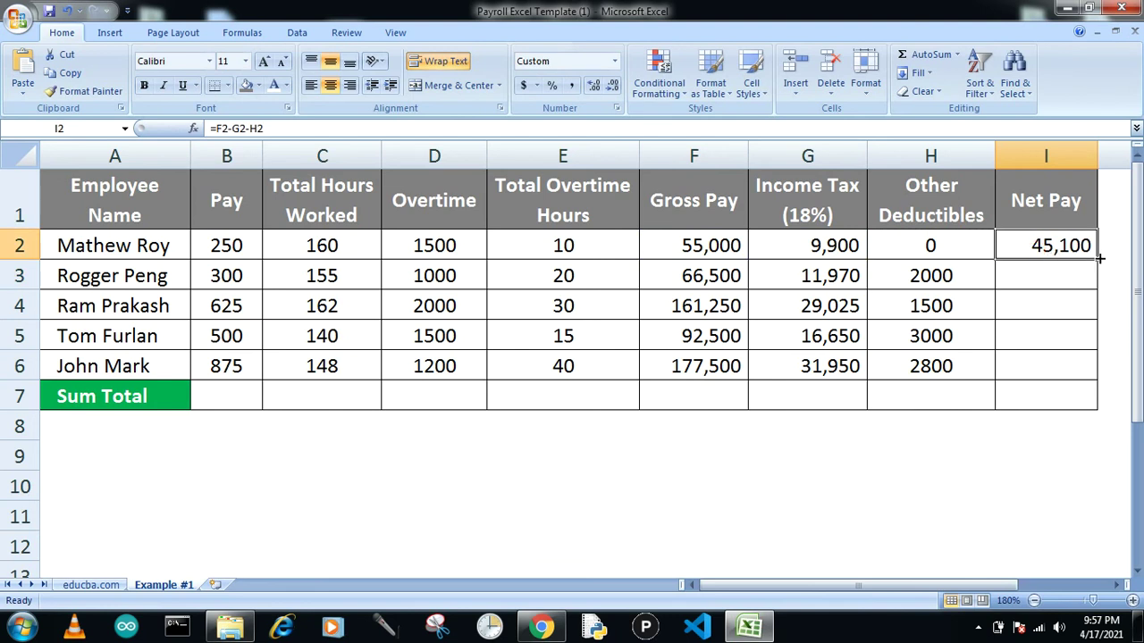
drag(1094, 258, 1093, 376)
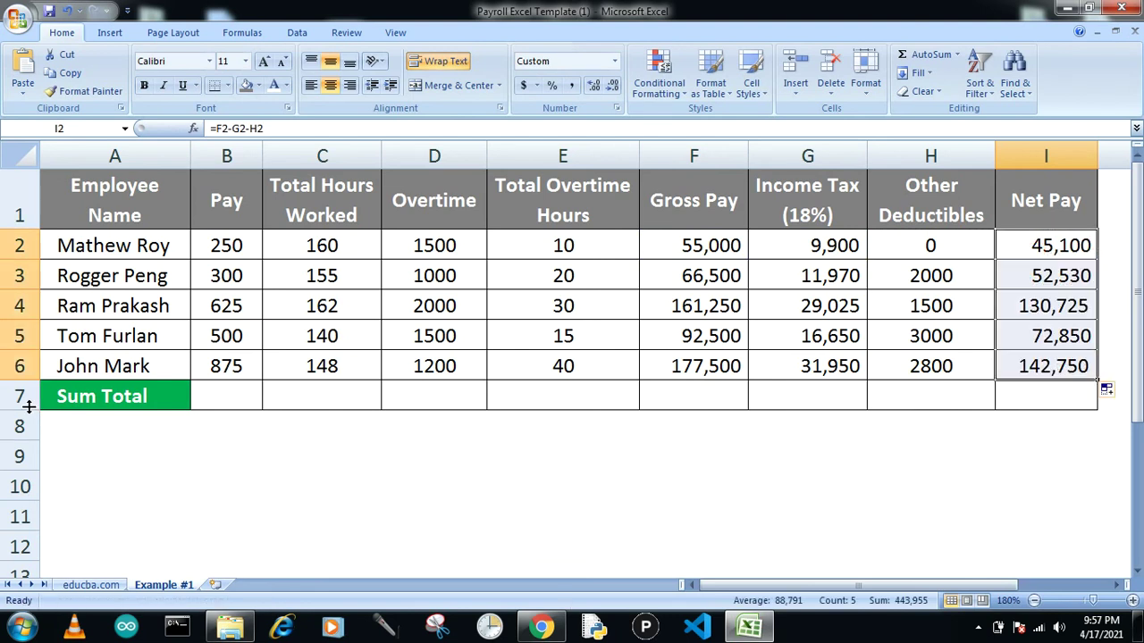
click(236, 404)
Enter =SUM(B2:B6) in B7 and copy it across the Sum Total row to I7
text(=)
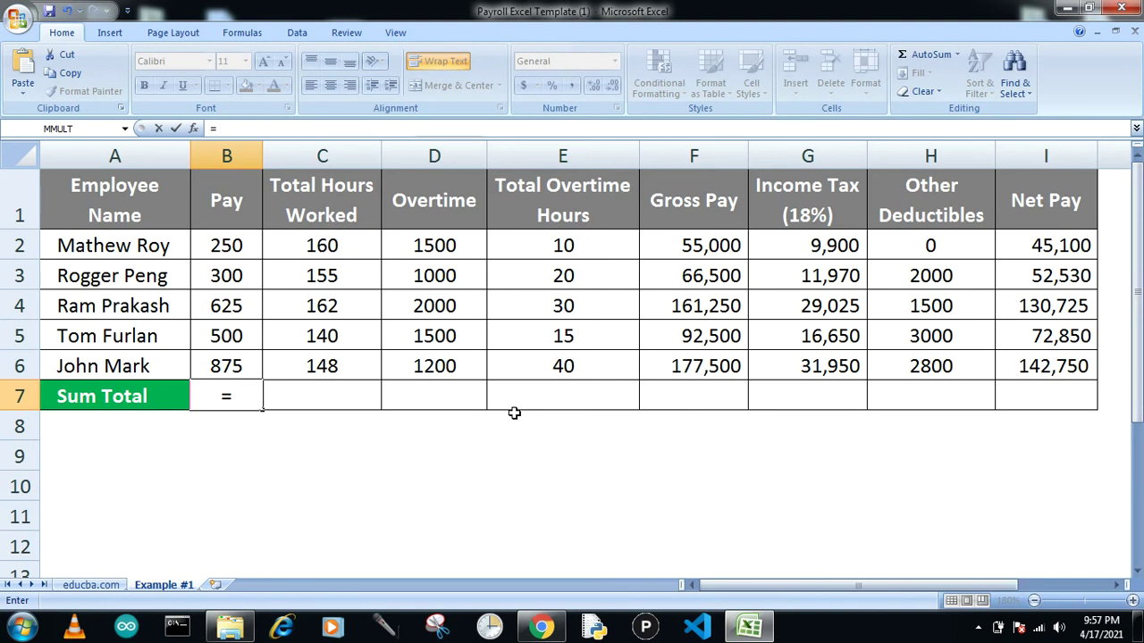
text(sum)
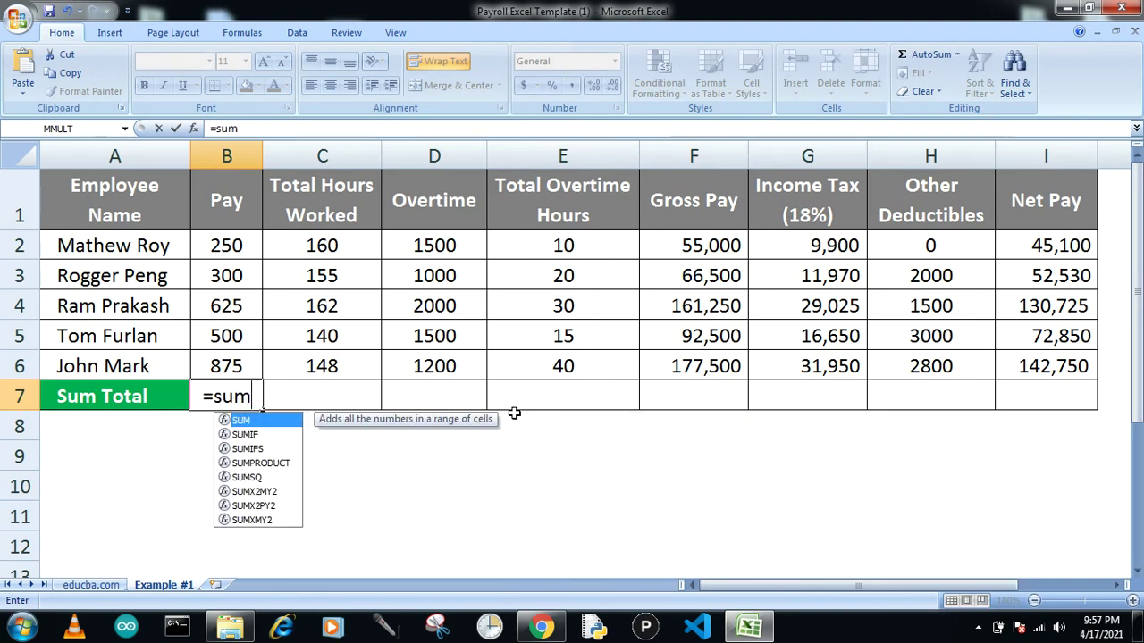
text(()
drag(223, 244, 215, 362)
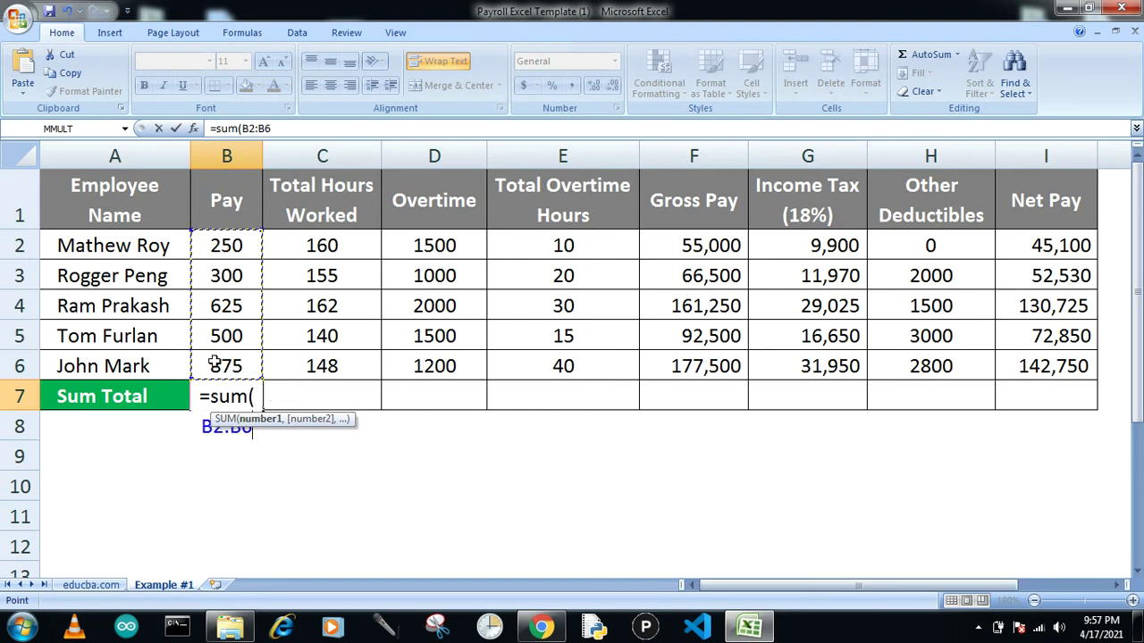
text())
key(Return)
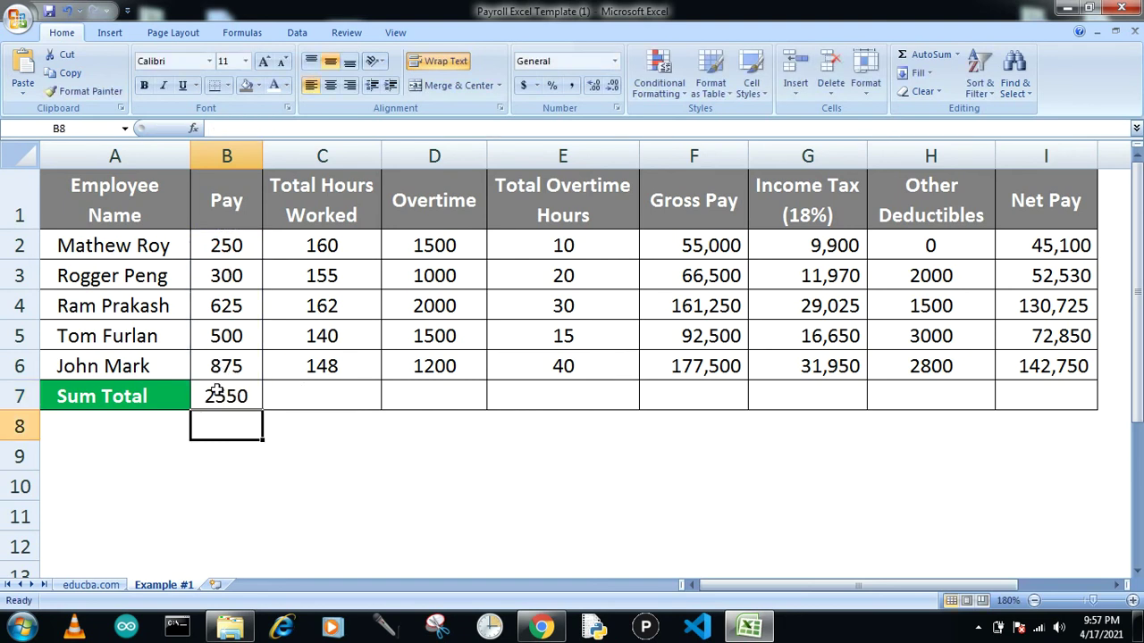
click(222, 394)
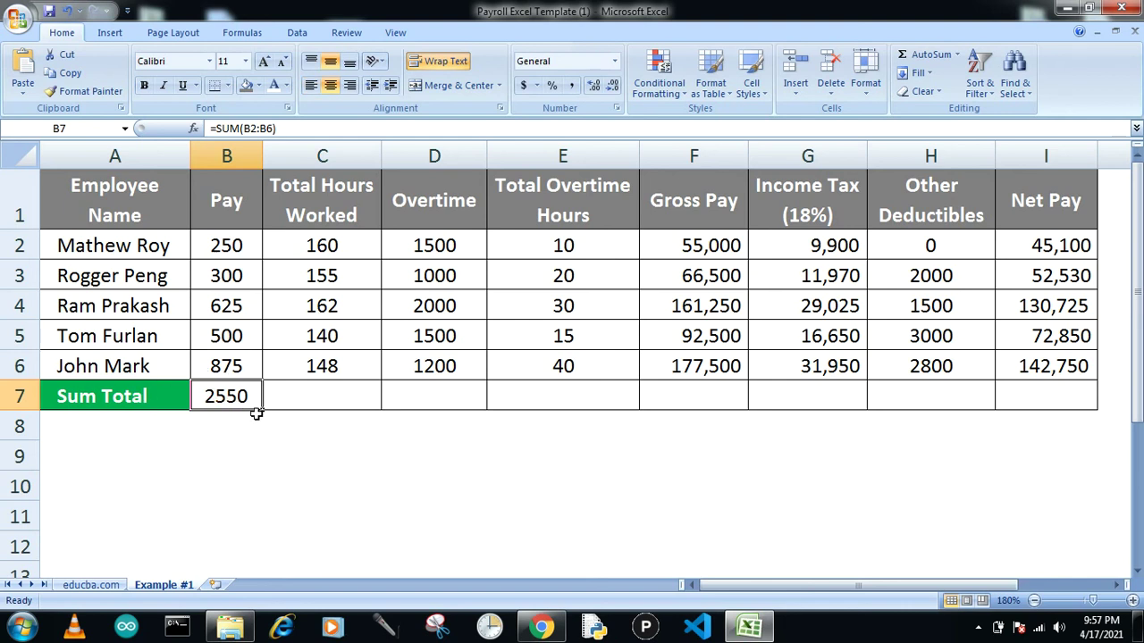
drag(262, 411, 1067, 404)
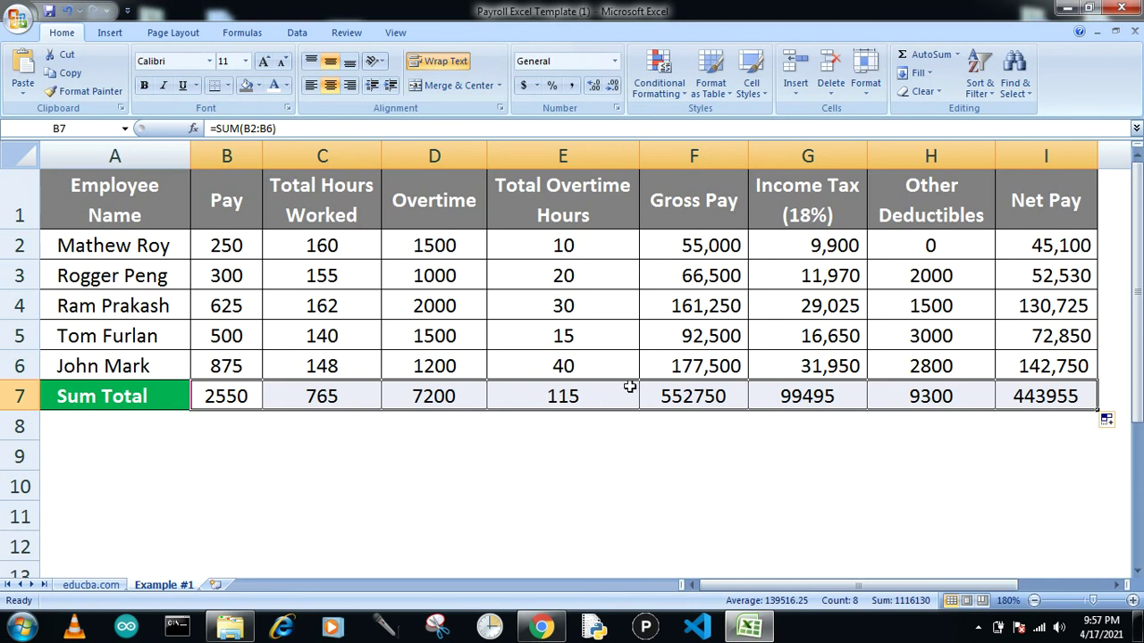
click(708, 399)
Give F7 Comma Style with no decimals, then Format Painter that format onto G7:I7
click(571, 85)
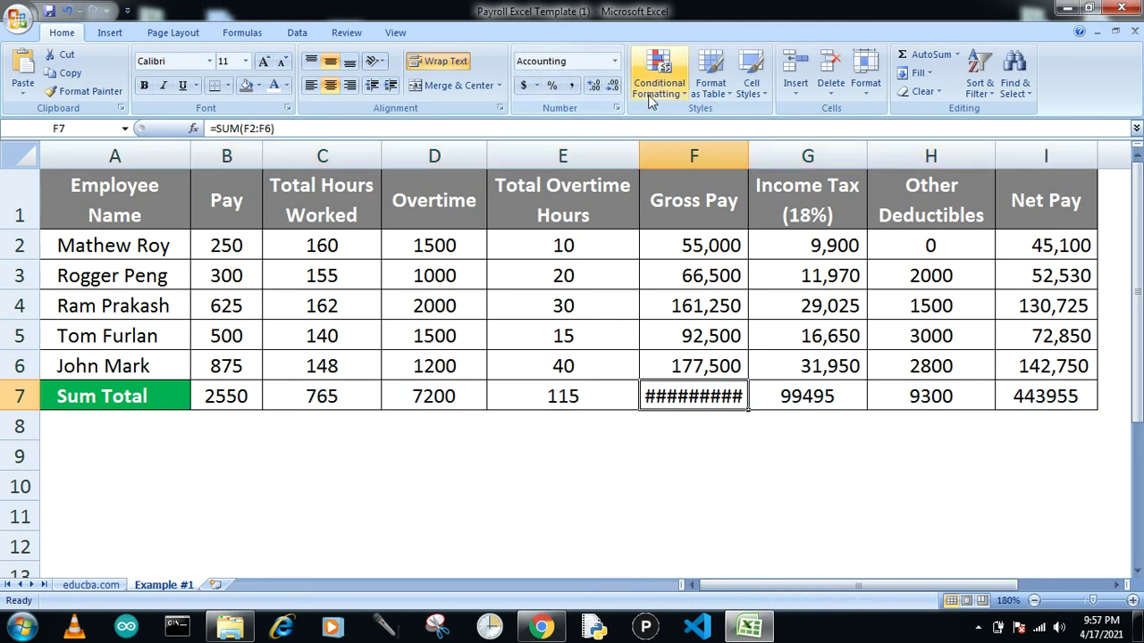
click(613, 85)
click(613, 85)
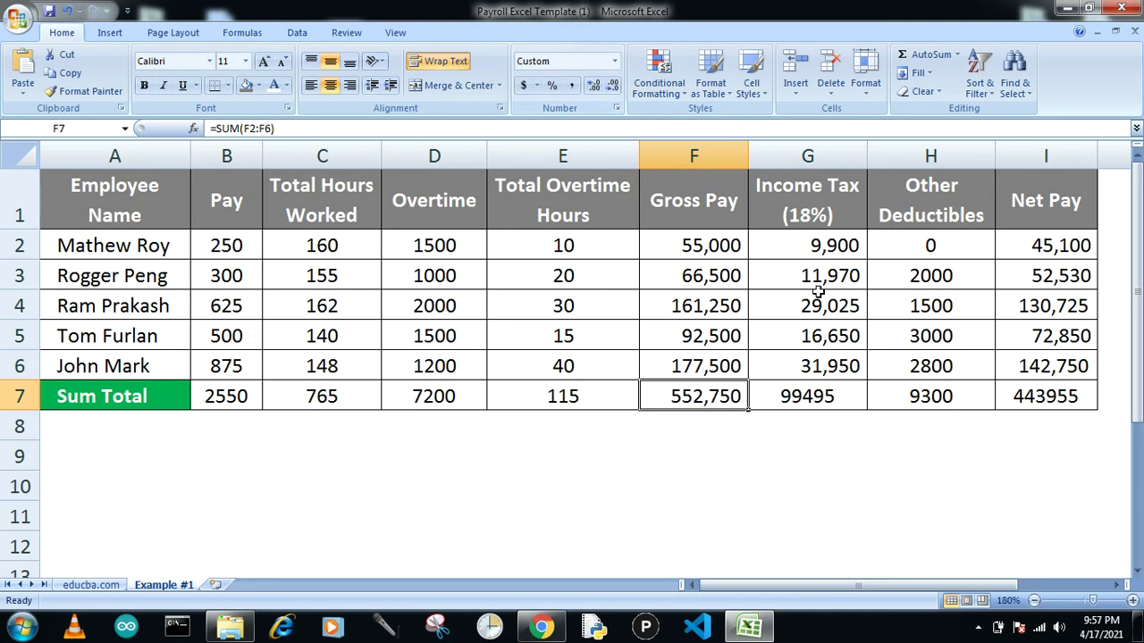
click(811, 396)
click(707, 397)
click(75, 90)
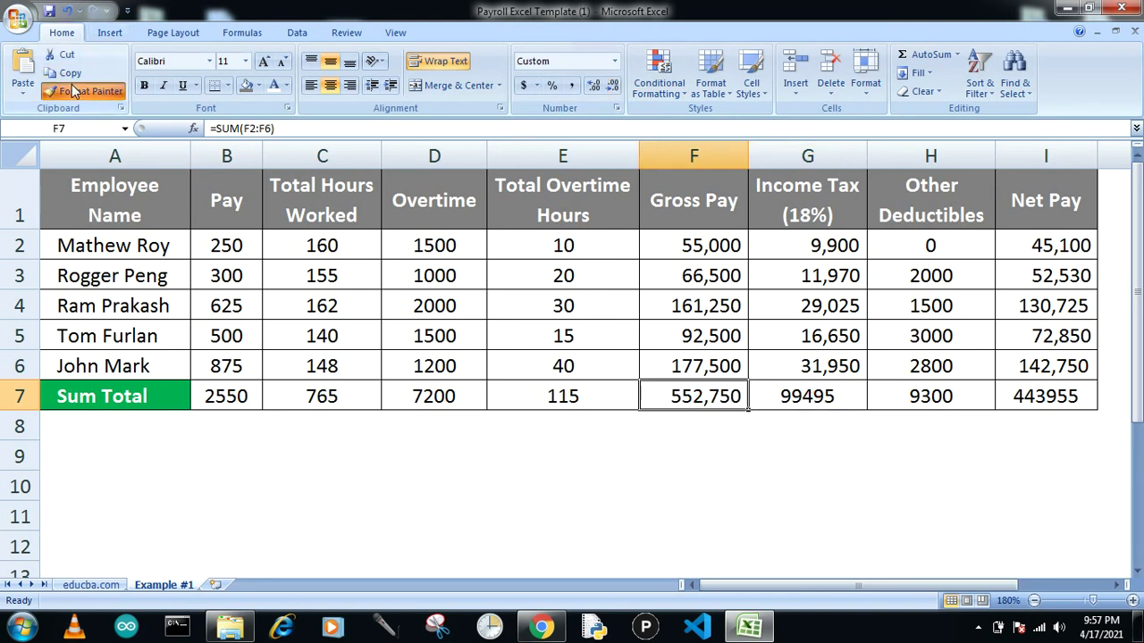
drag(759, 397, 1053, 395)
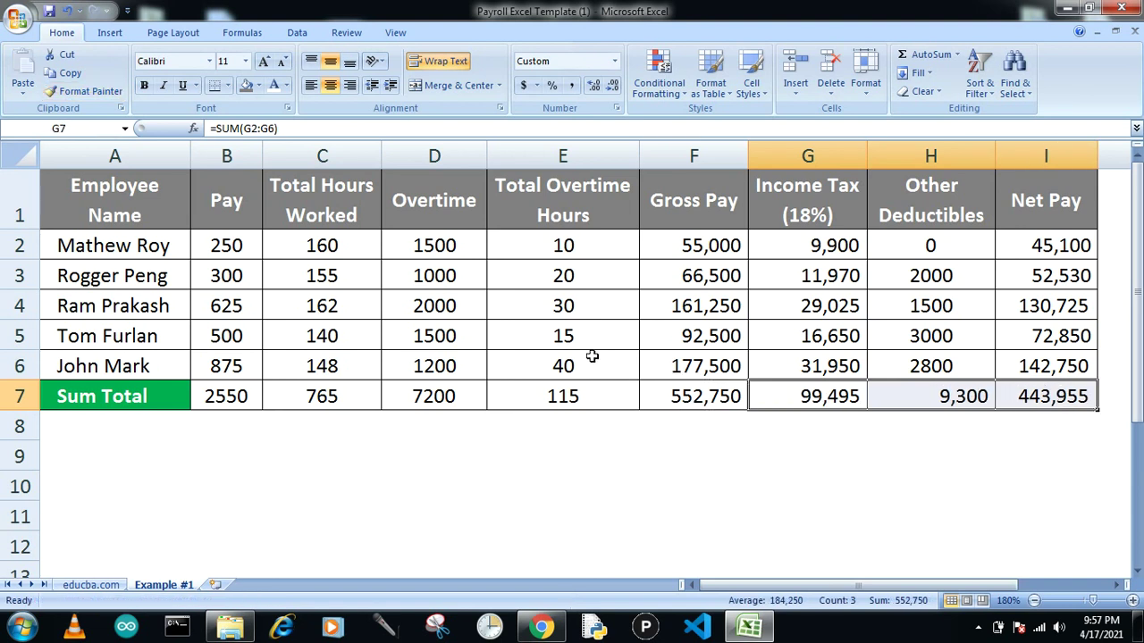
click(532, 451)
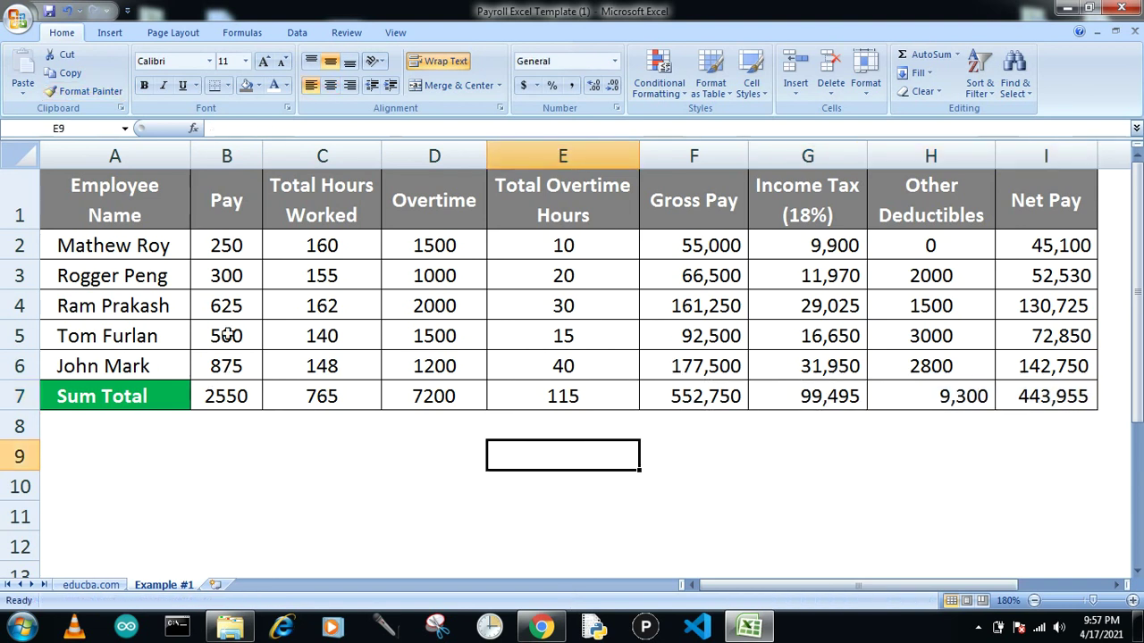